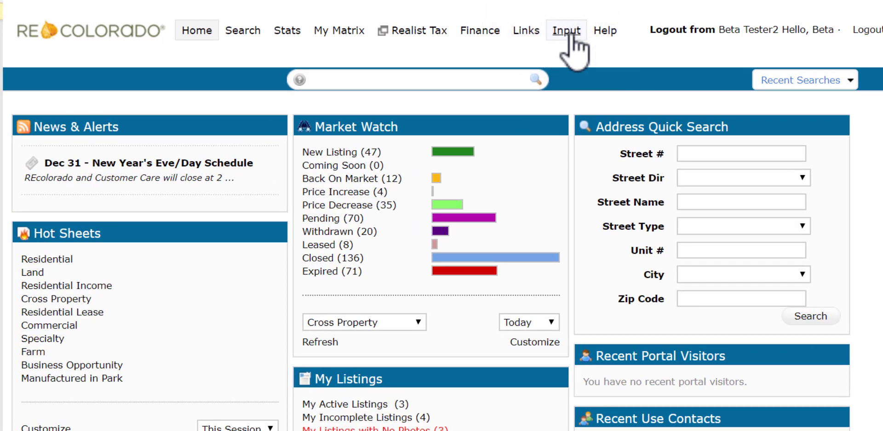
Start a new listing from the Input menu's Listings 'Add new' link.
left_click(570, 37)
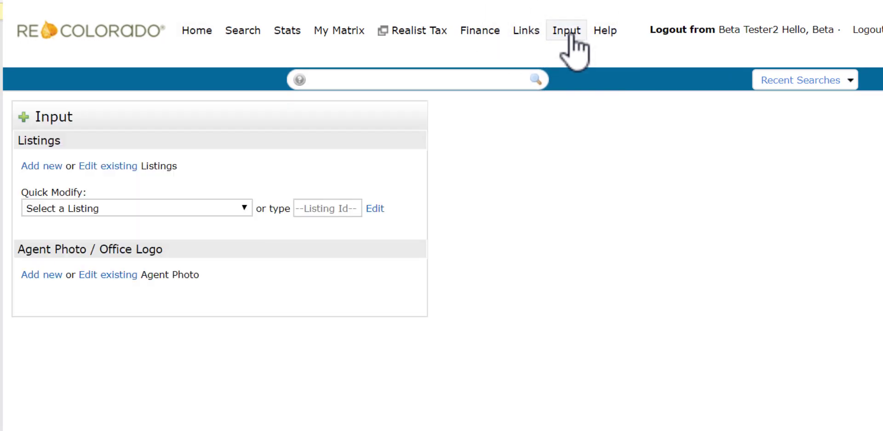
left_click(52, 169)
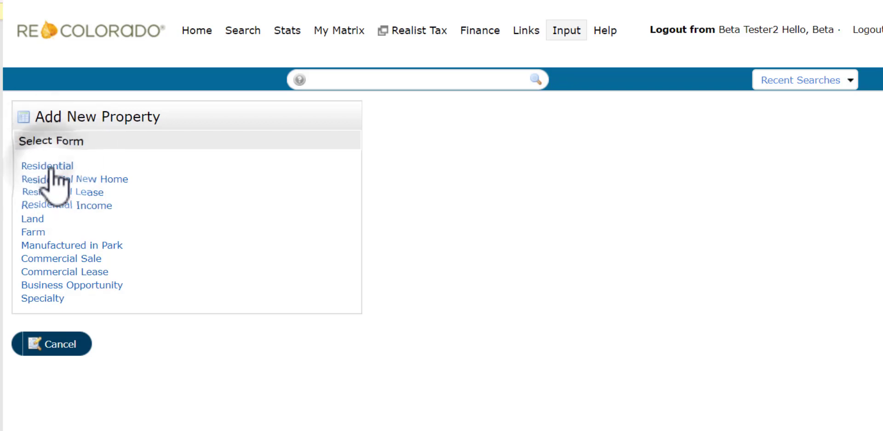
Choose the Residential form to begin the new listing.
left_click(51, 169)
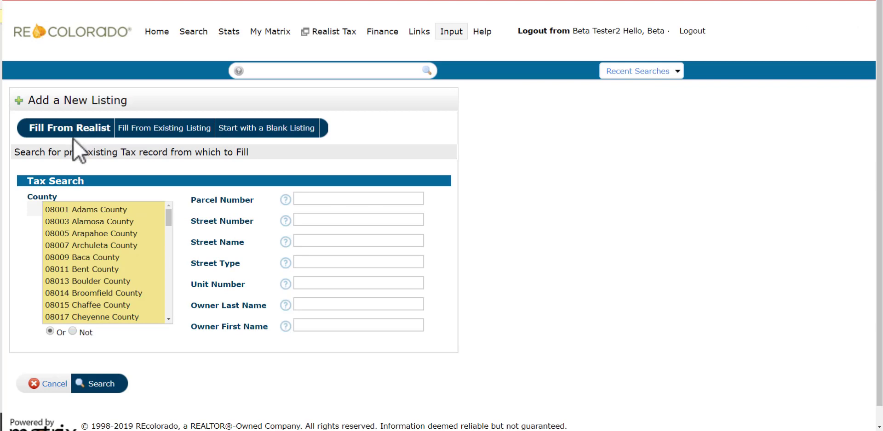
Select Douglas County as the tax search county.
left_click(169, 320)
left_click(168, 320)
left_click(169, 320)
left_click(169, 321)
left_click(169, 320)
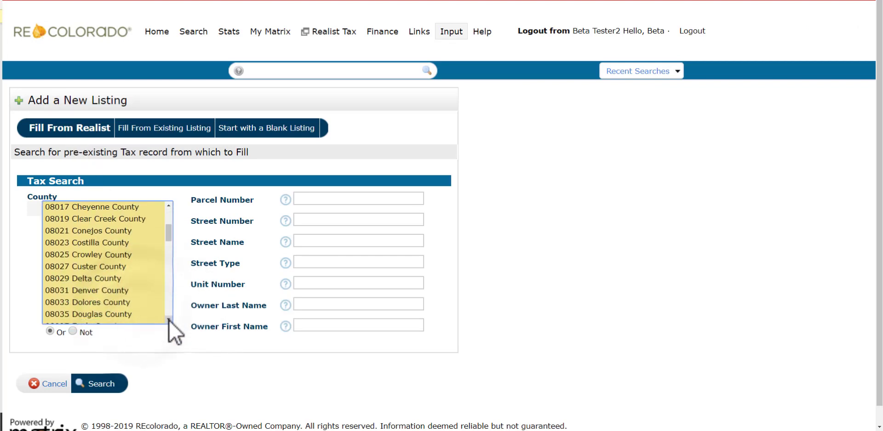
left_click(141, 316)
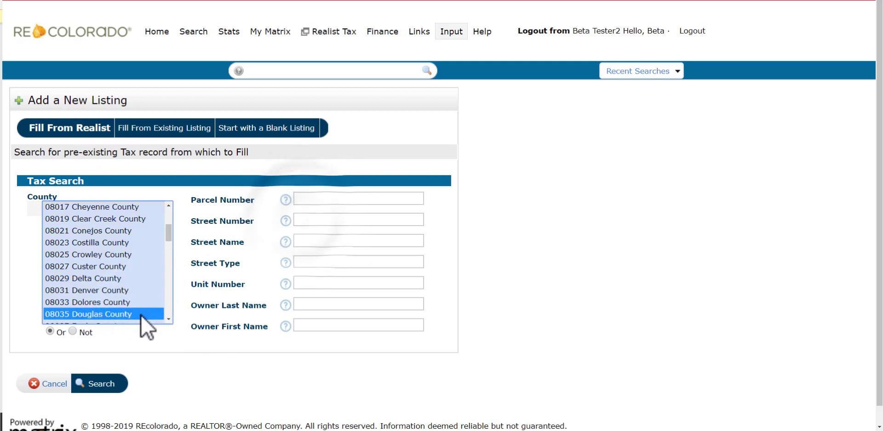
left_click(304, 220)
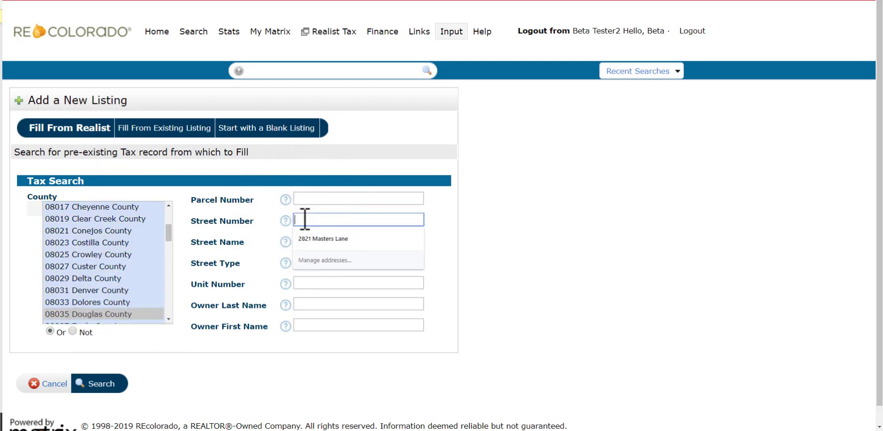
type("1477")
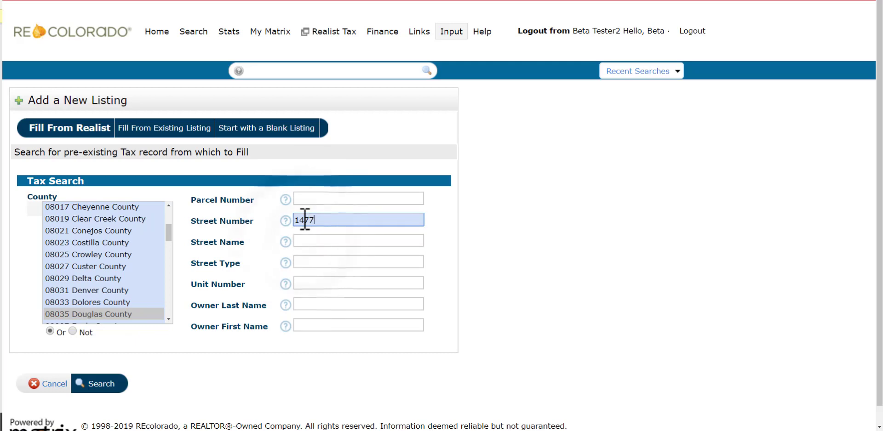
left_click(306, 241)
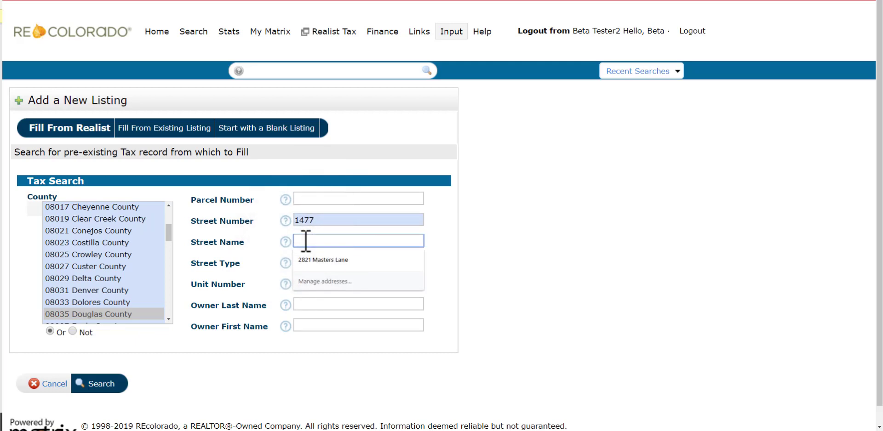
type("turnberry")
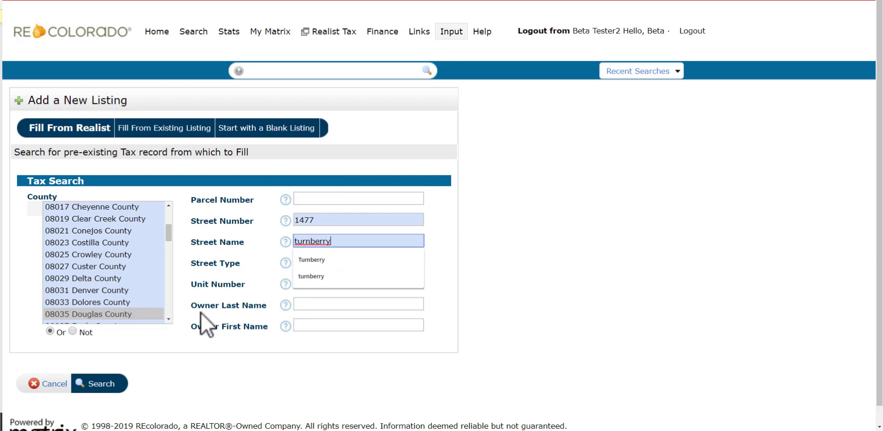
left_click(98, 386)
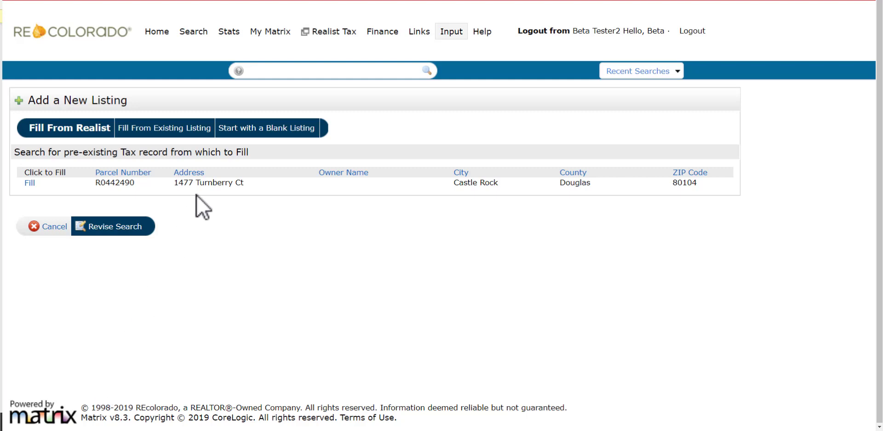
left_click(29, 183)
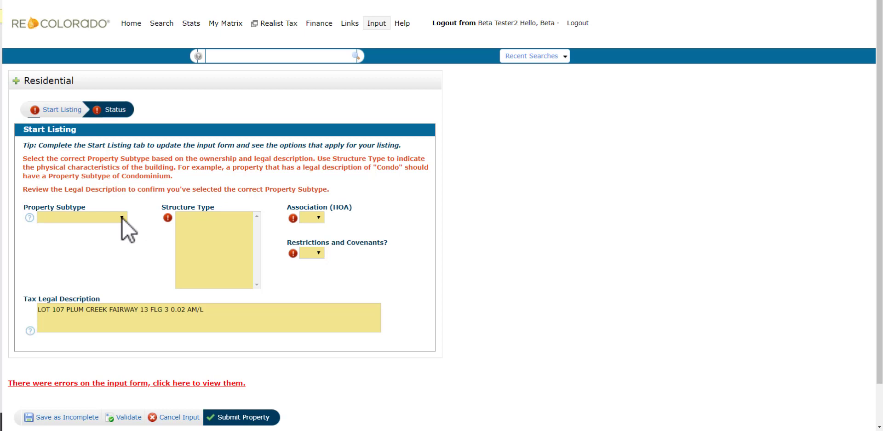
left_click(122, 217)
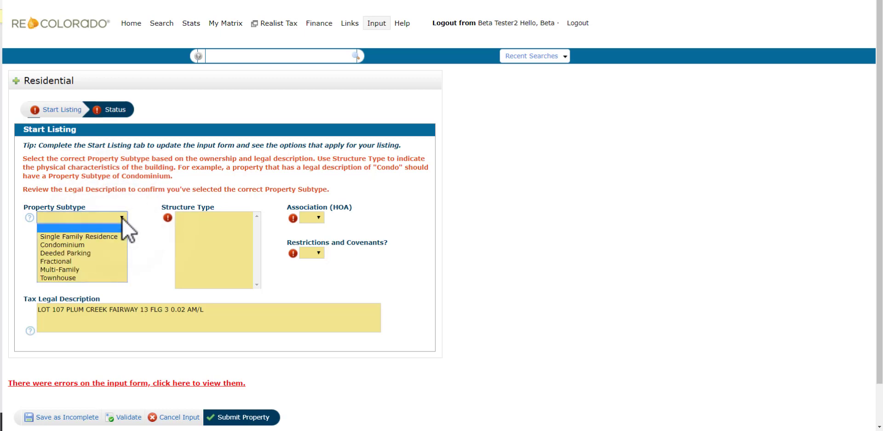
key("Down")
key("Down")
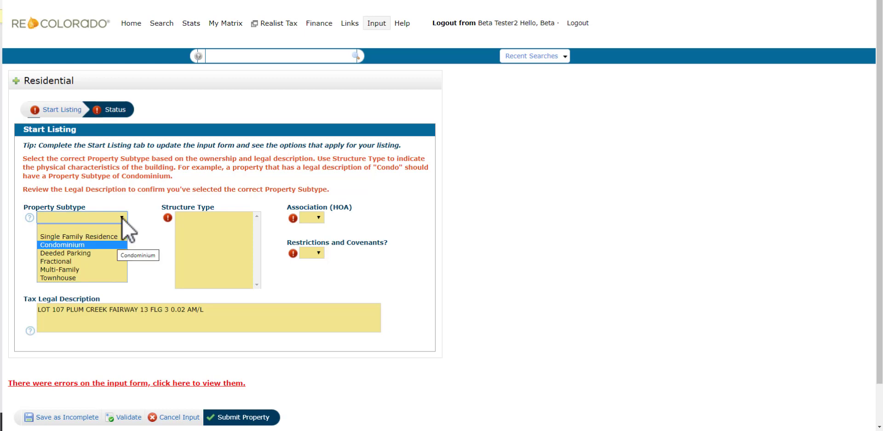
left_click(114, 244)
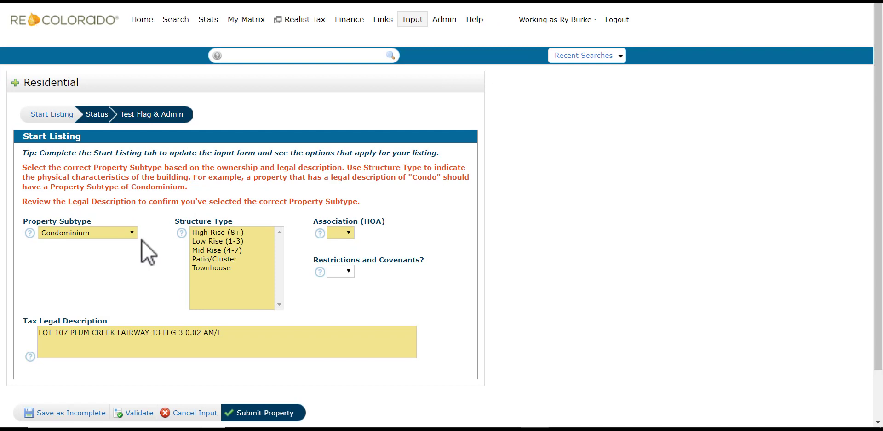
left_click(133, 233)
key("Down")
key("Down")
key("Down")
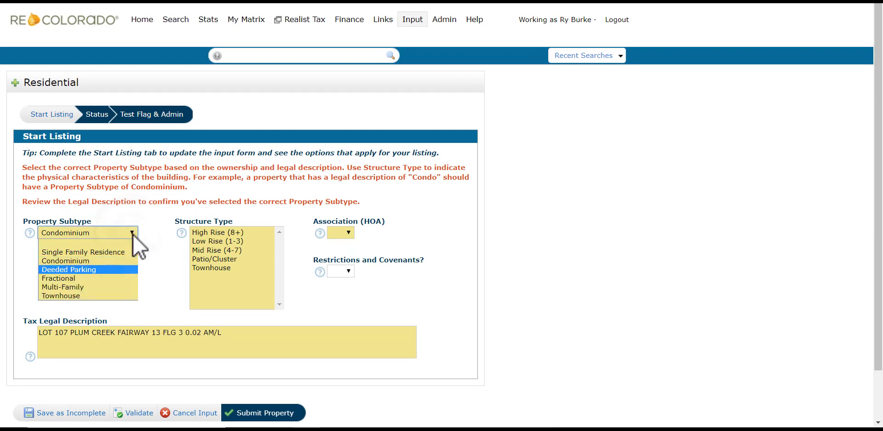
left_click(116, 296)
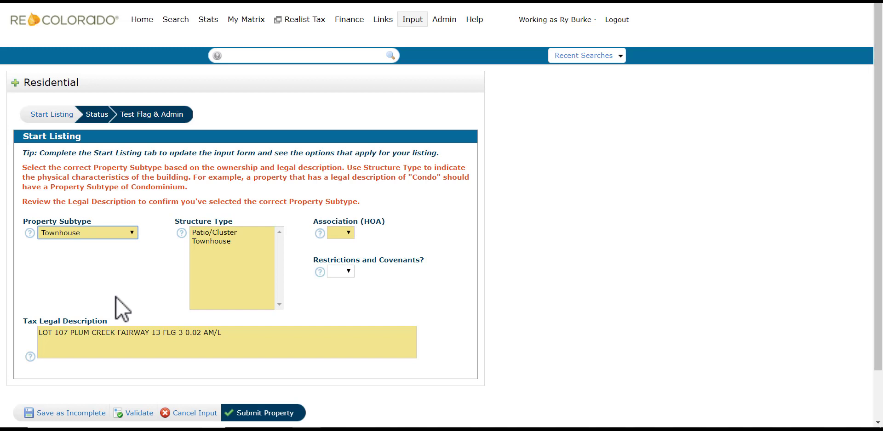
left_click(115, 297)
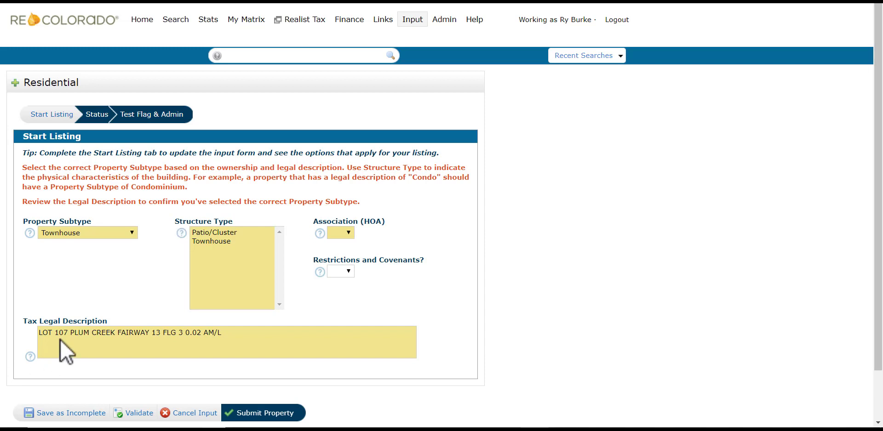
Choose Townhouse structure, answer Yes for HOA and Restrictions and Covenants, then go to Status.
left_click(214, 242)
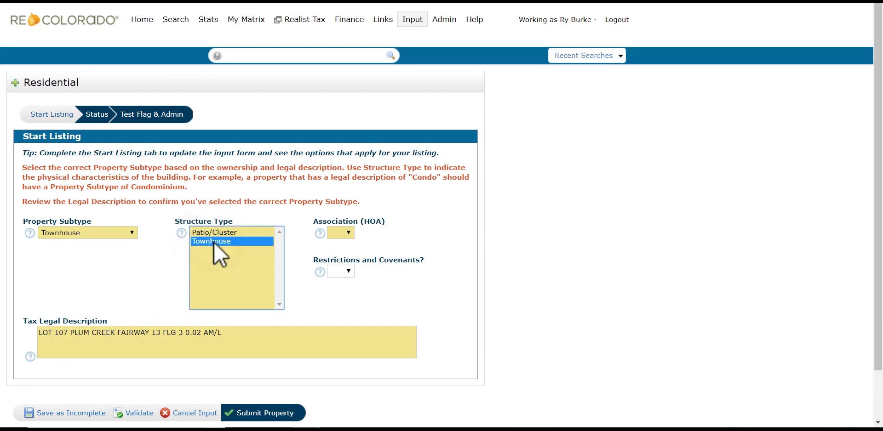
left_click(350, 232)
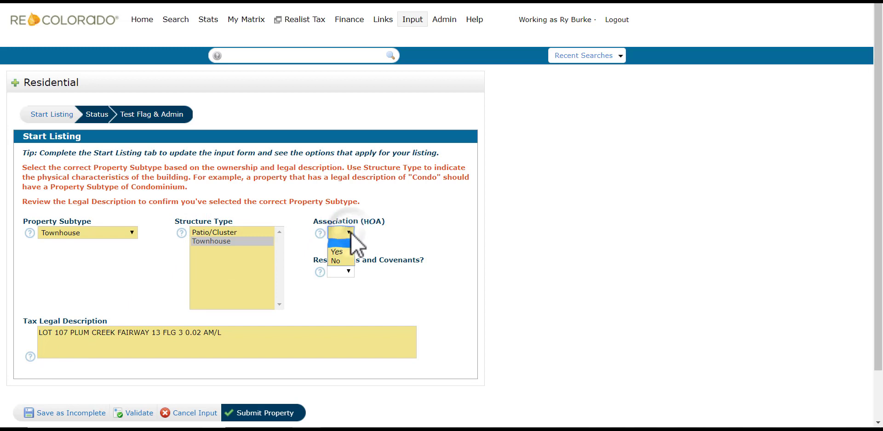
left_click(350, 253)
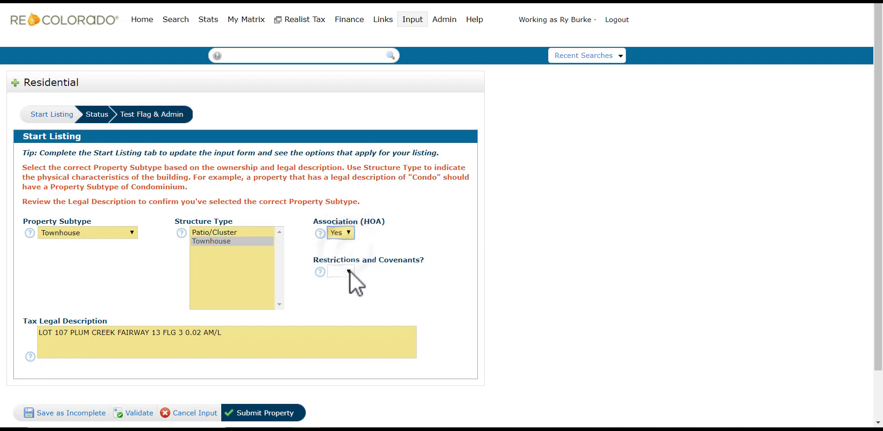
left_click(349, 271)
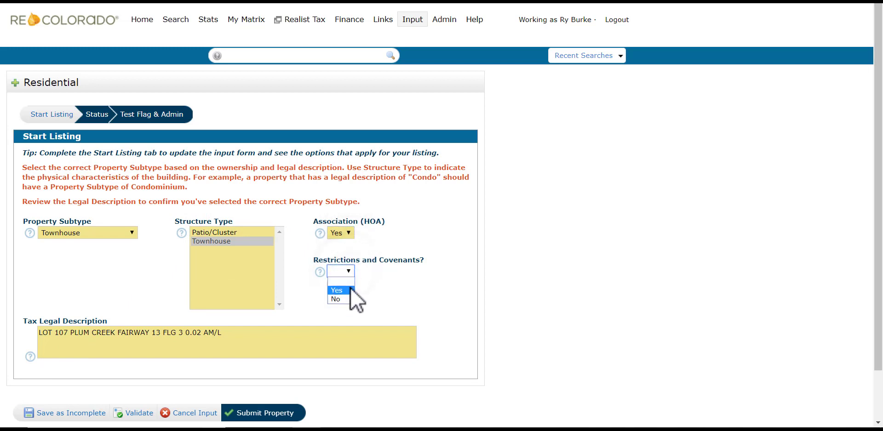
left_click(350, 290)
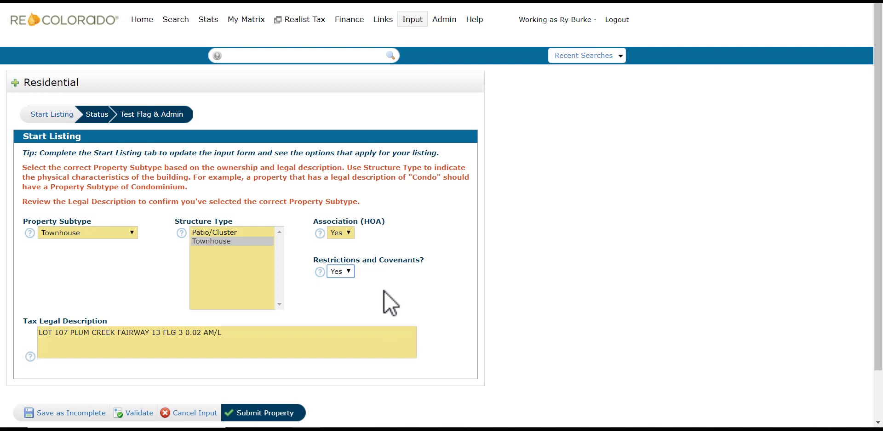
left_click(95, 117)
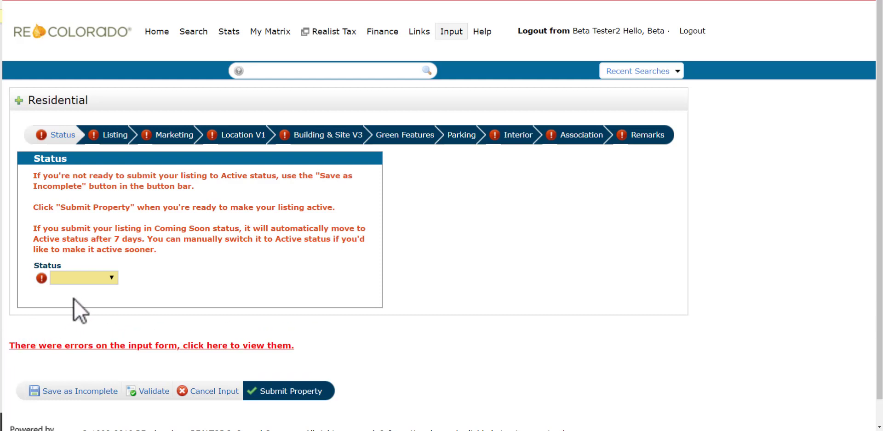
left_click(112, 277)
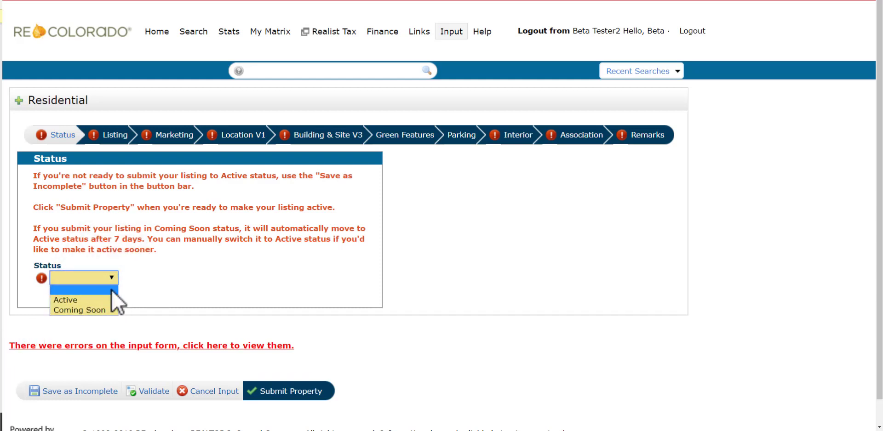
left_click(111, 290)
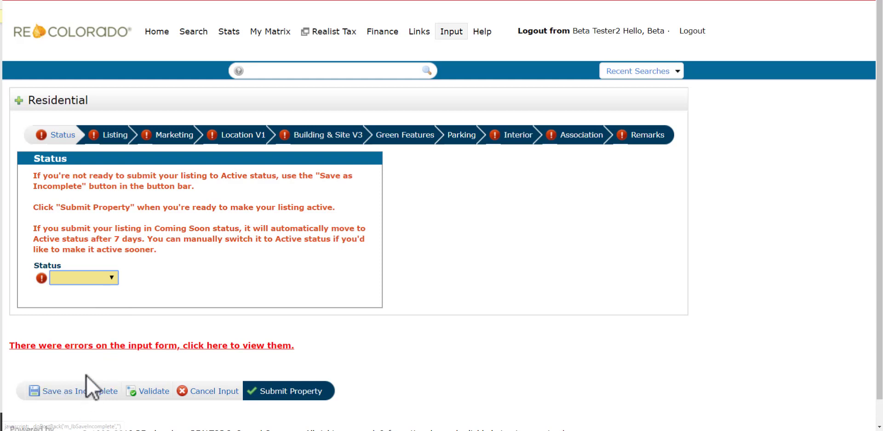
left_click(114, 279)
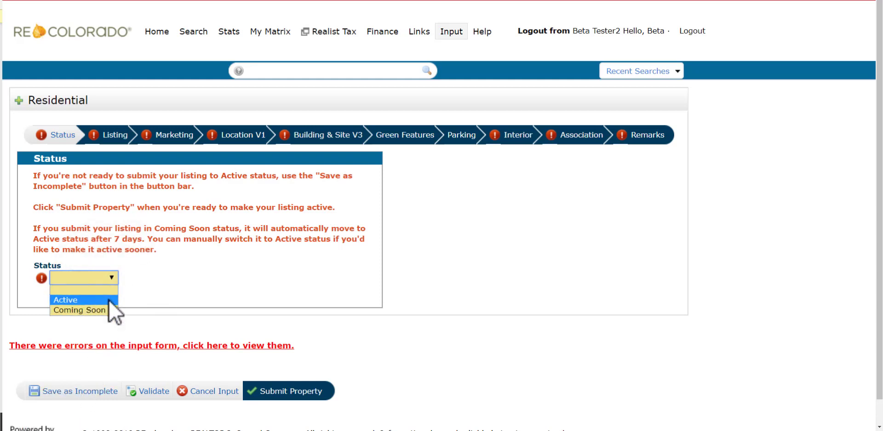
left_click(109, 300)
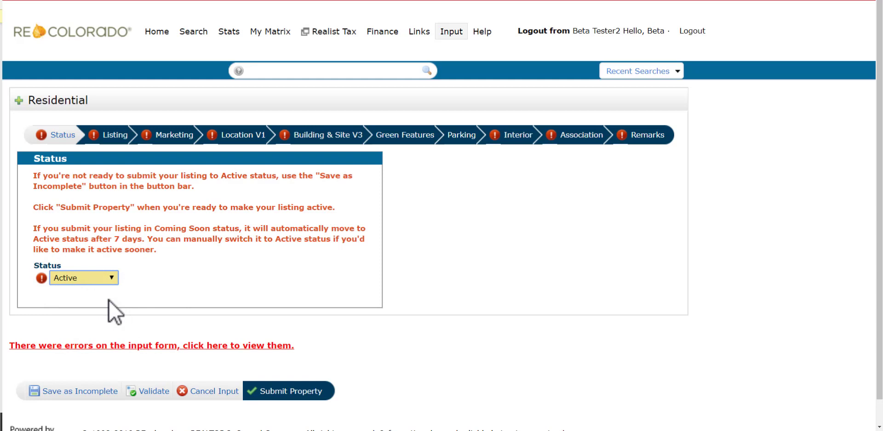
left_click(114, 279)
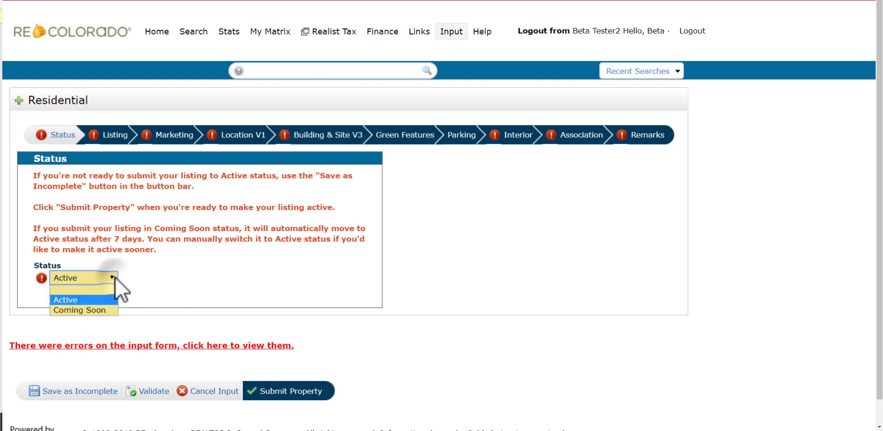
left_click(107, 310)
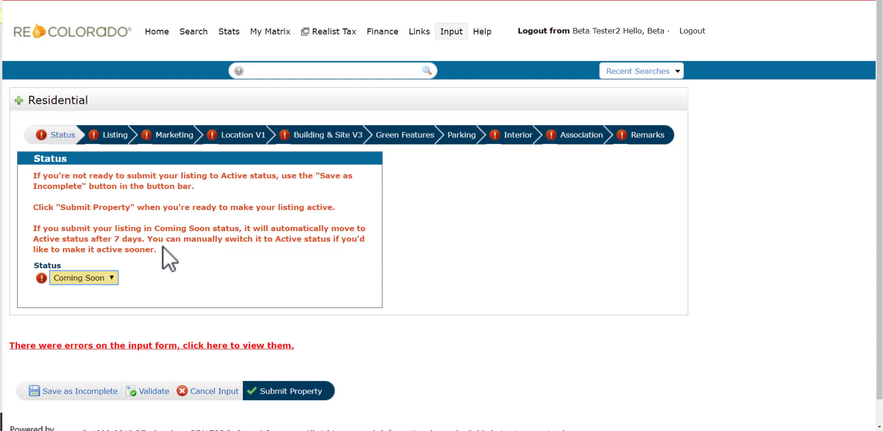
left_click(111, 277)
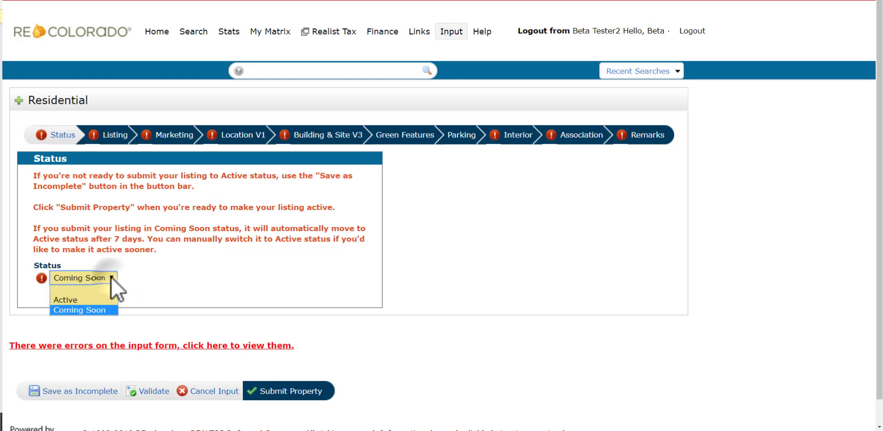
left_click(111, 299)
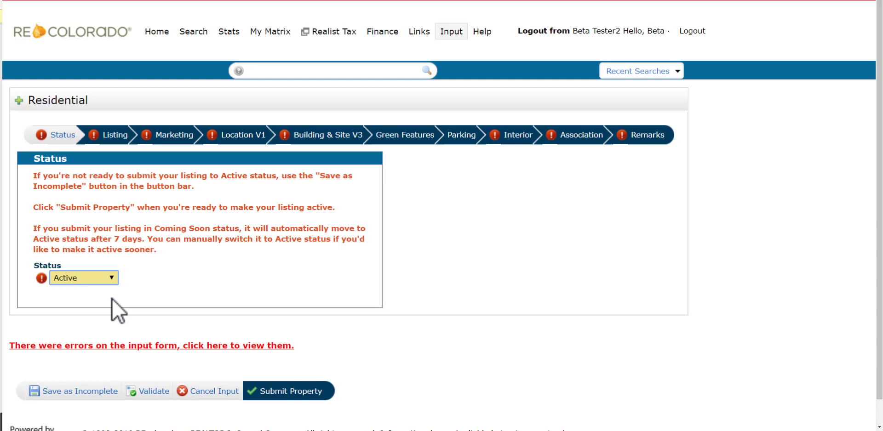
left_click(112, 278)
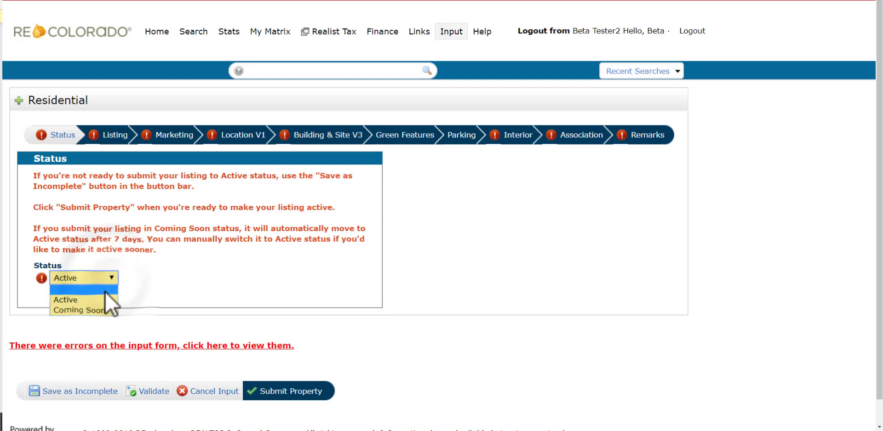
left_click(105, 291)
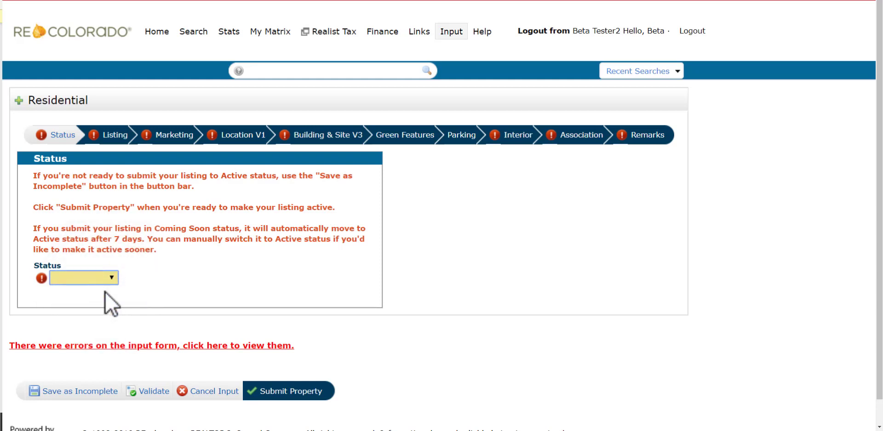
left_click(104, 292)
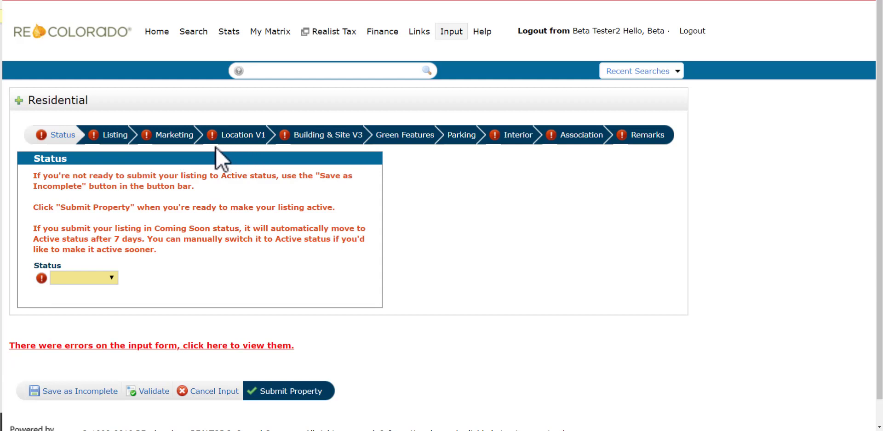
Open the Listing section and read the tooltips on its flagged error fields.
left_click(111, 138)
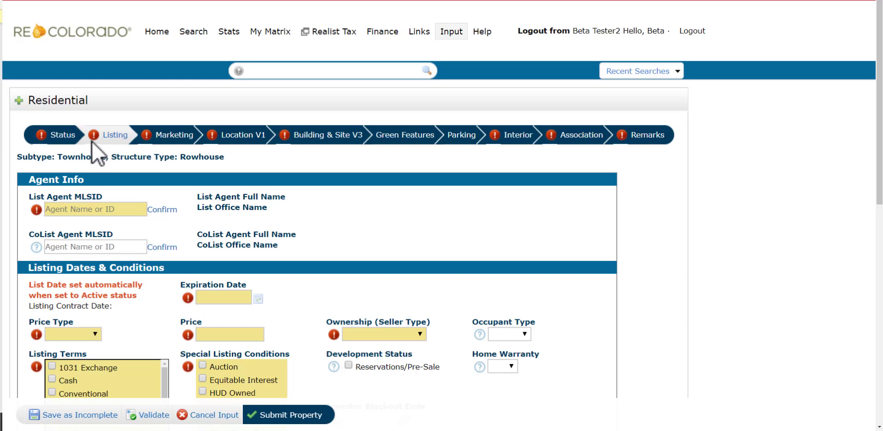
mouse_move(37, 215)
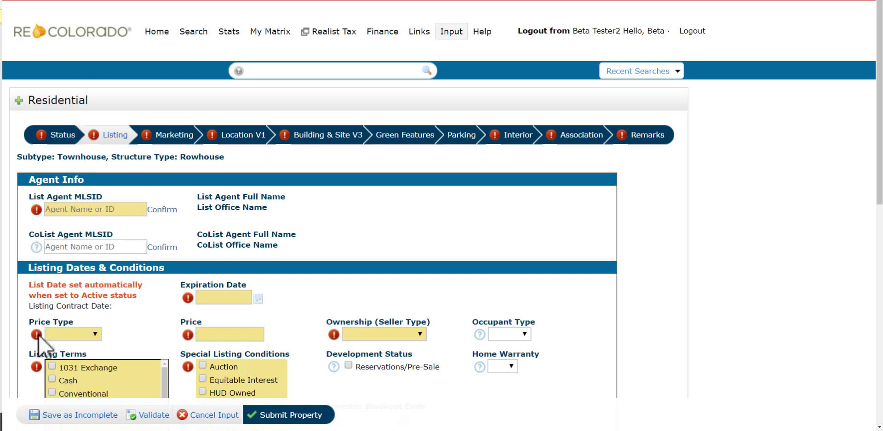
mouse_move(37, 339)
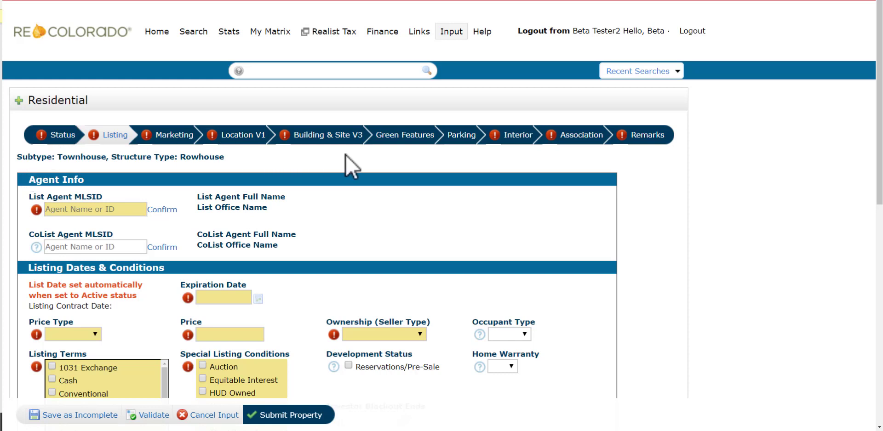
In the Association section, set Multiple Associations to Yes and validate the form.
left_click(577, 140)
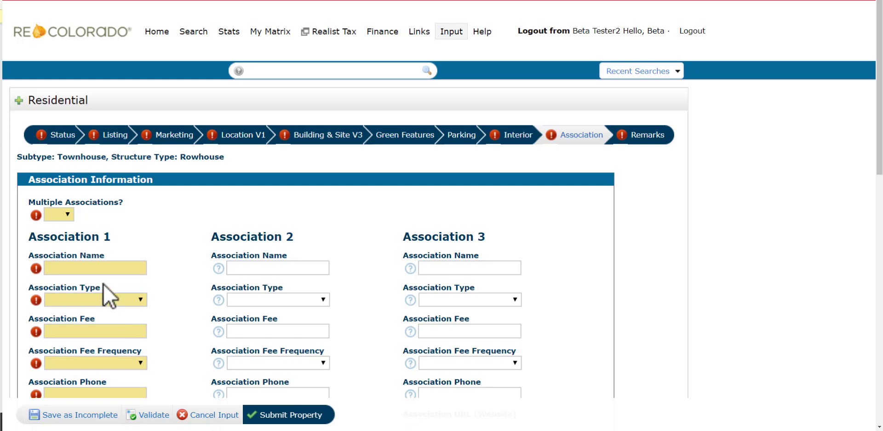
left_click(69, 216)
left_click(68, 237)
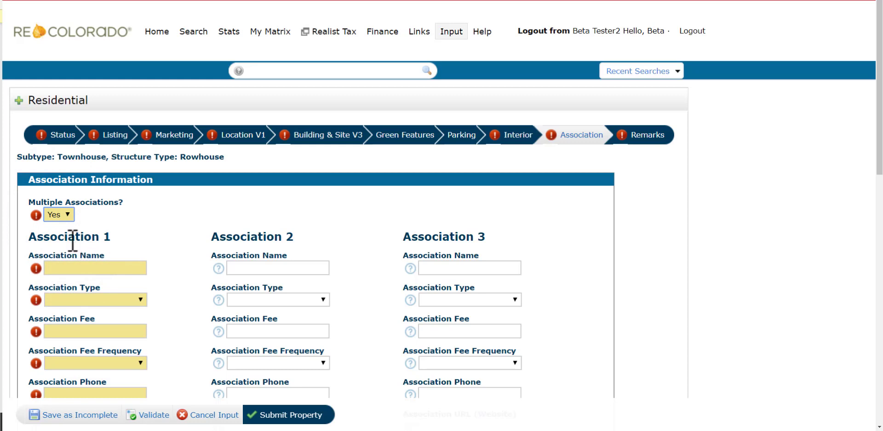
left_click(147, 416)
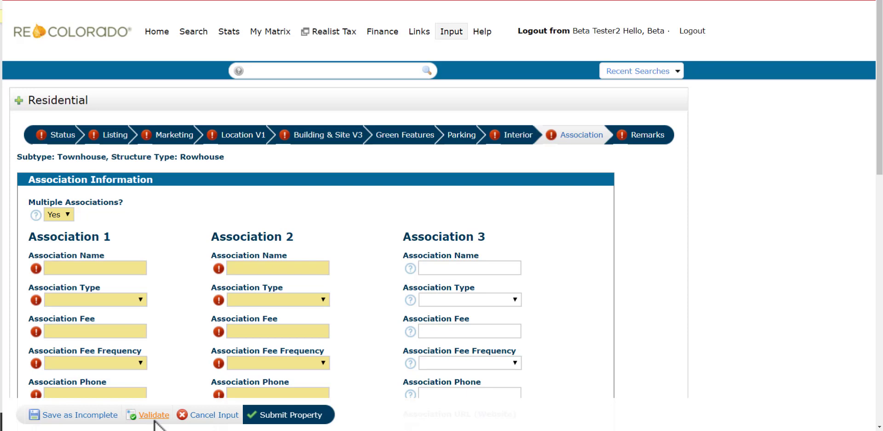
Switch back to the Status tab after validation finishes.
left_click(70, 140)
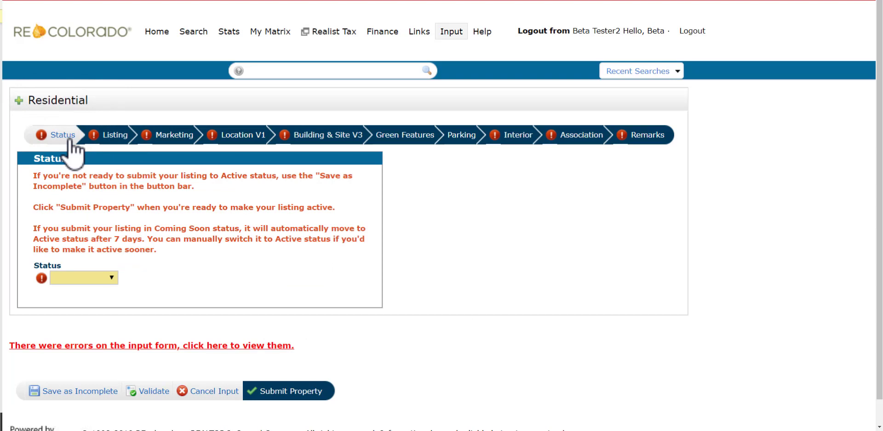
Choose Active from the Status dropdown.
left_click(112, 278)
left_click(107, 302)
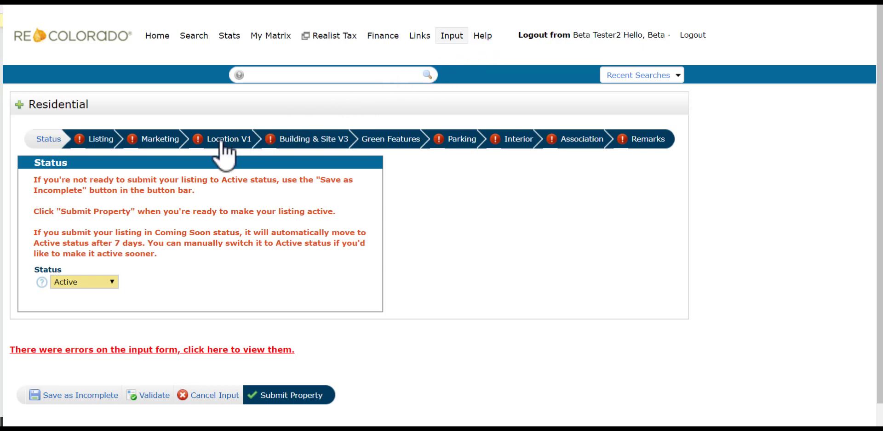
In the Listing section, enter BETA as List Agent MLSID, pick the suggested agent, and confirm.
left_click(100, 144)
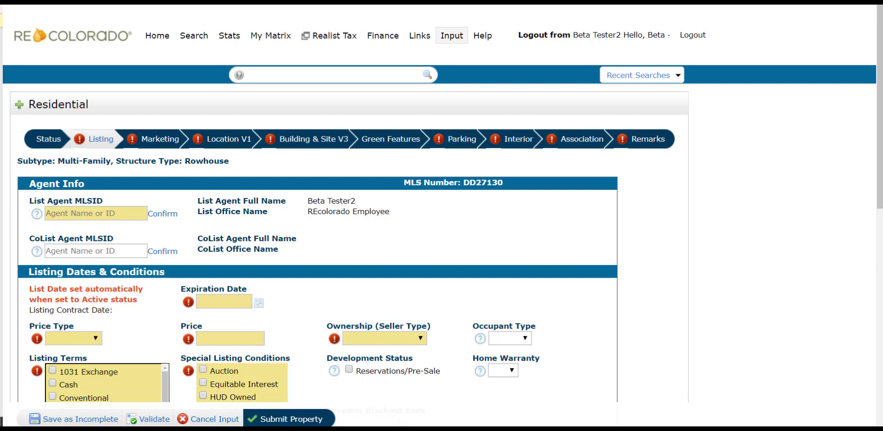
left_click(82, 213)
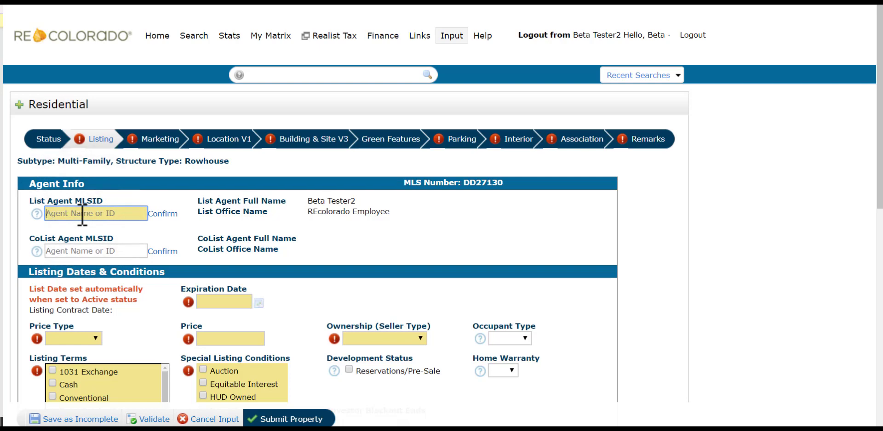
type("BETA")
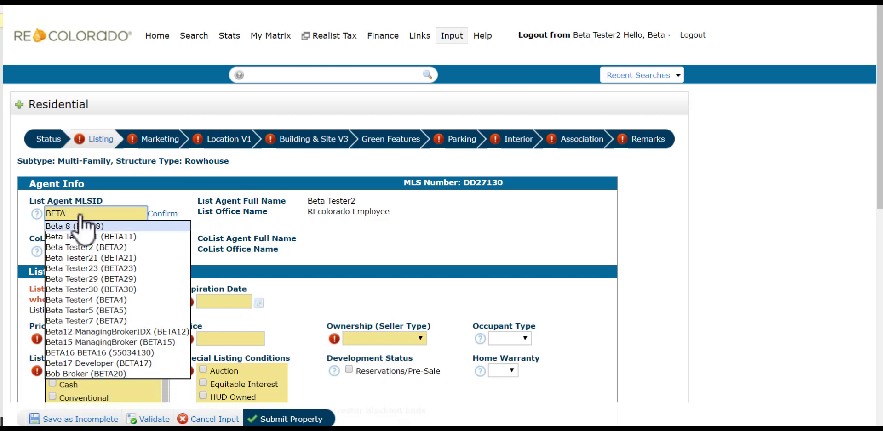
left_click(83, 248)
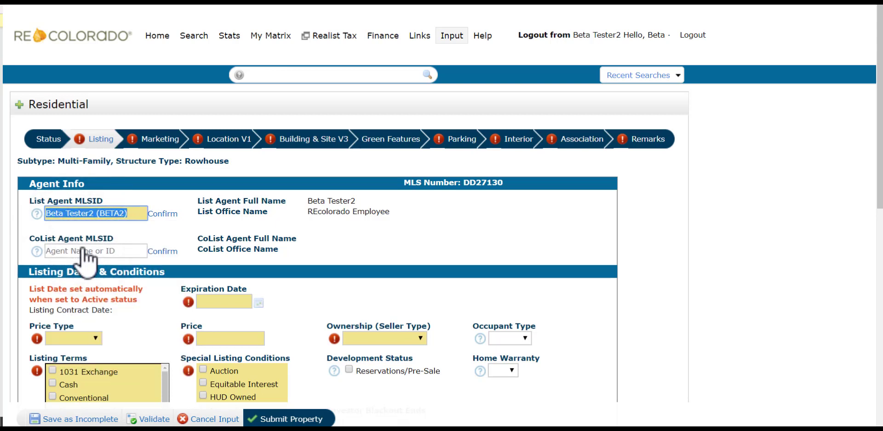
left_click(159, 214)
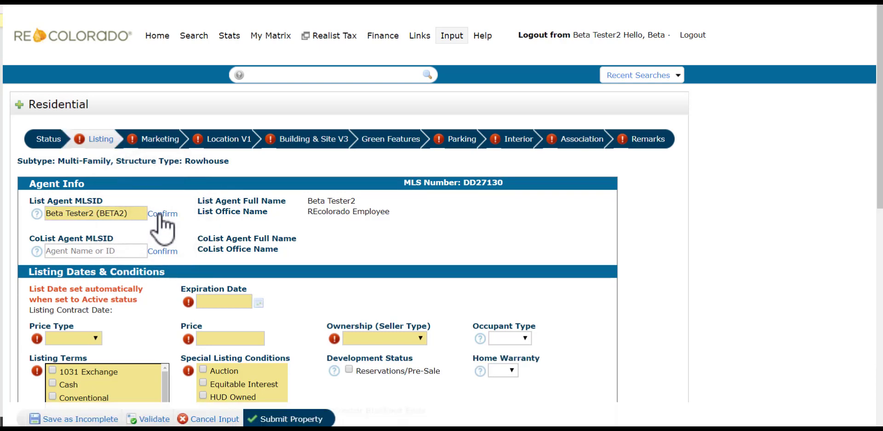
Review the rest of the Listing section, then move to Marketing.
scroll(164, 230, "down", 5)
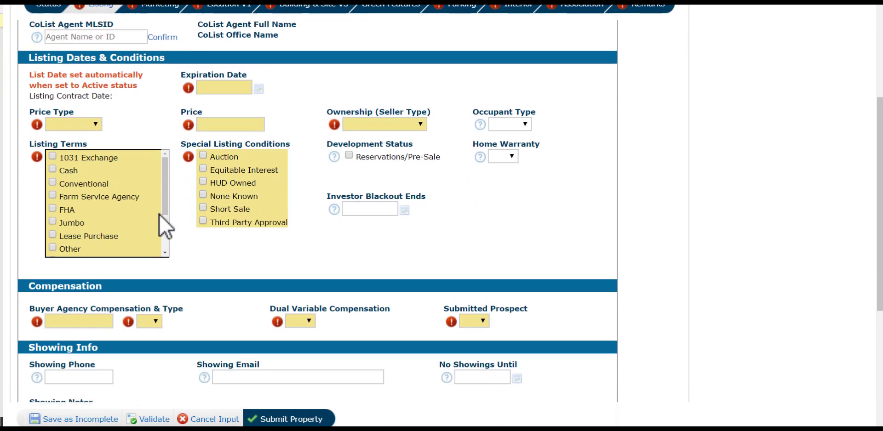
scroll(159, 214, "down", 3)
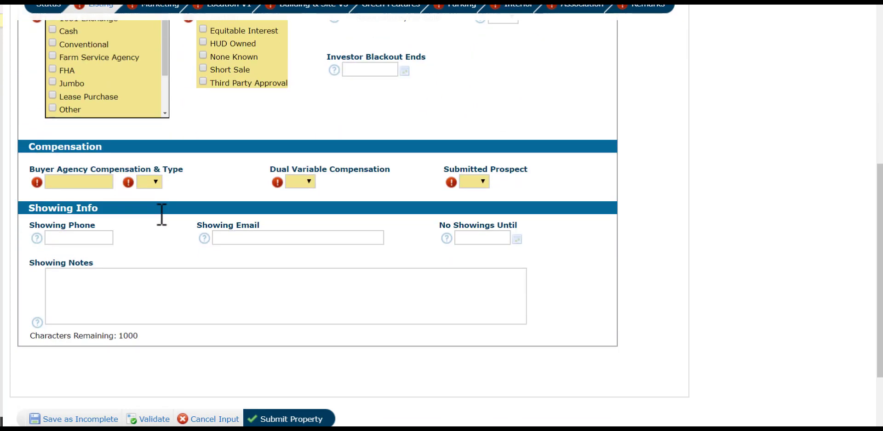
scroll(161, 214, "up", 2)
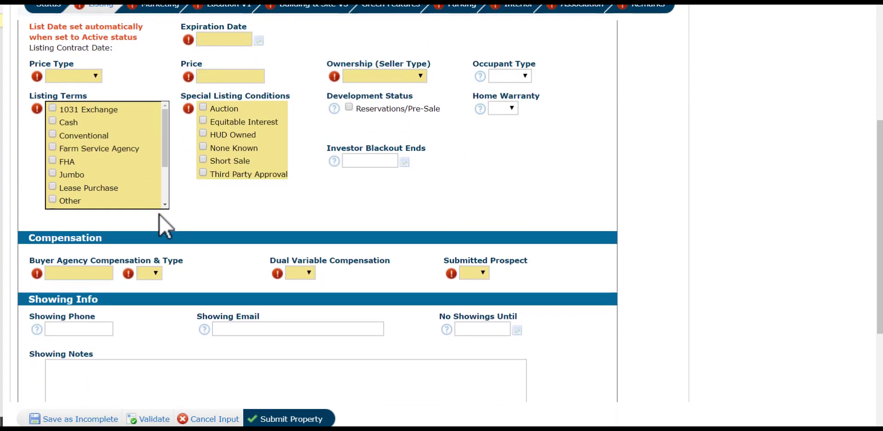
scroll(159, 215, "up", 4)
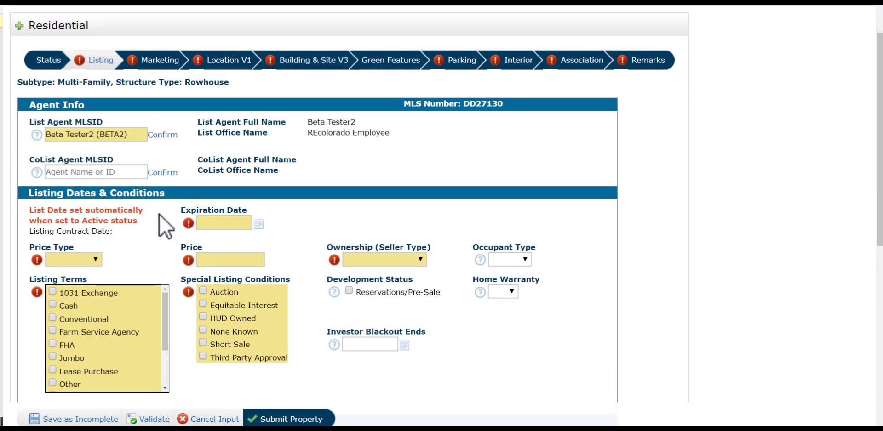
left_click(165, 66)
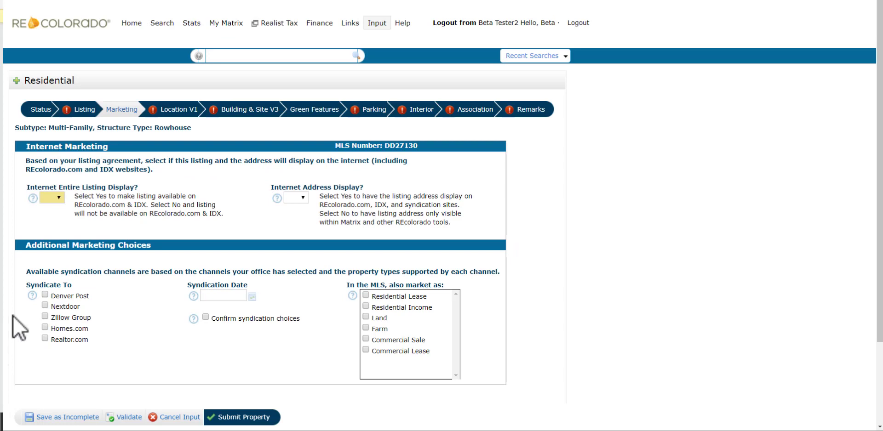
Set Internet Entire Listing Display to Yes and also market the listing in the MLS as Land.
left_click(59, 198)
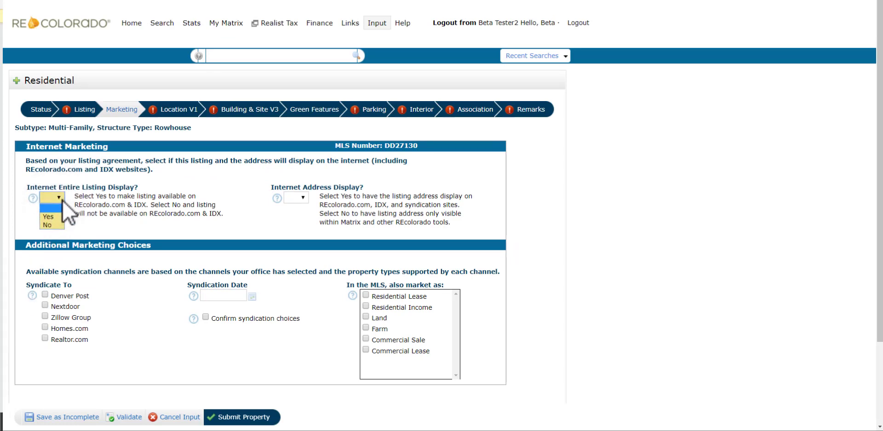
left_click(59, 216)
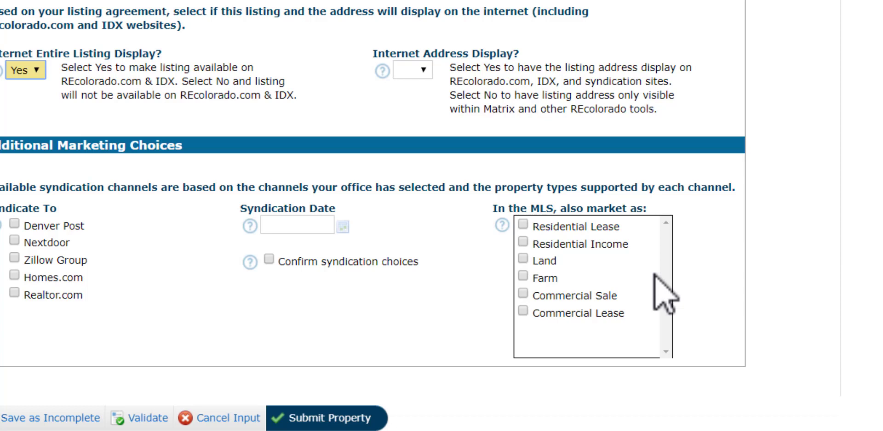
left_click(522, 260)
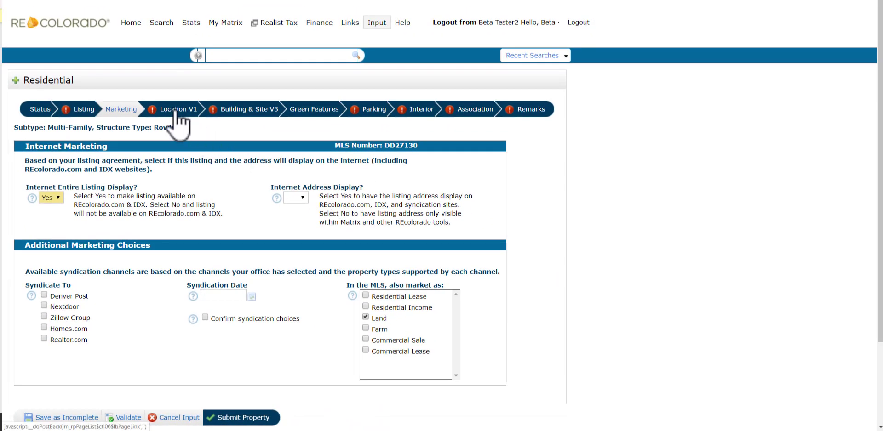
On the Location V1 tab, open Set Lat/Long manually and zoom the map in on the parcels.
left_click(175, 113)
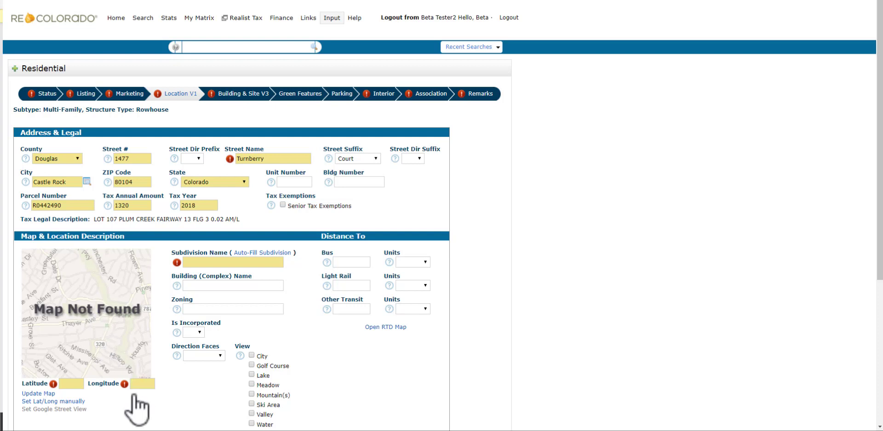
left_click(72, 402)
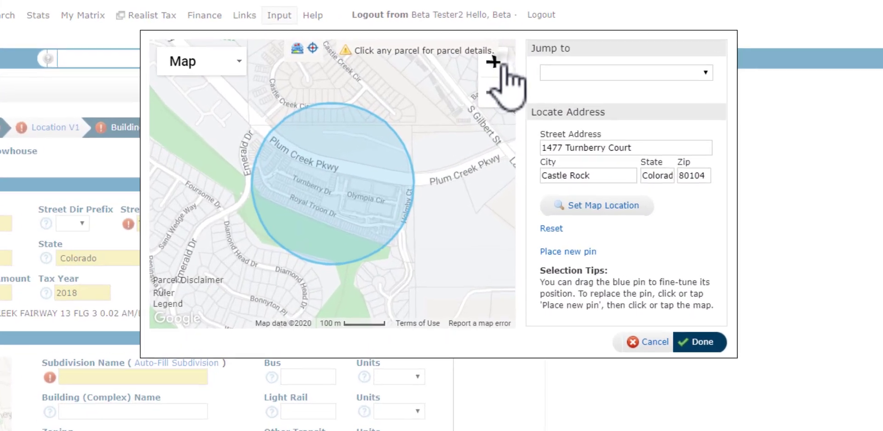
left_click(476, 50)
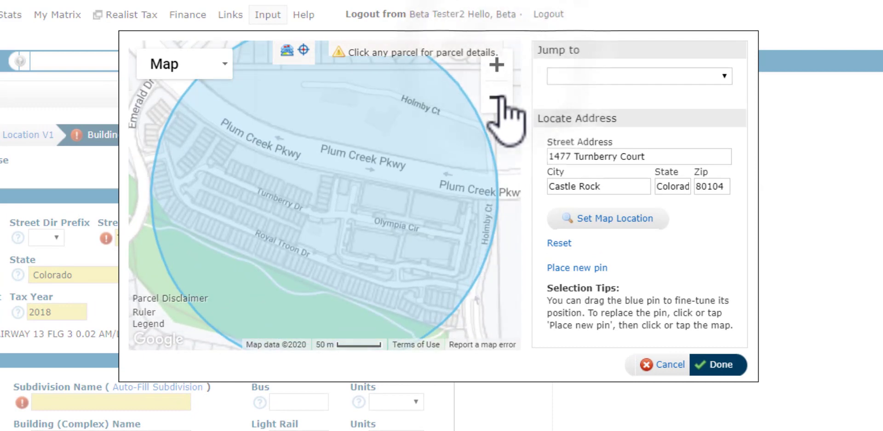
left_click(505, 87)
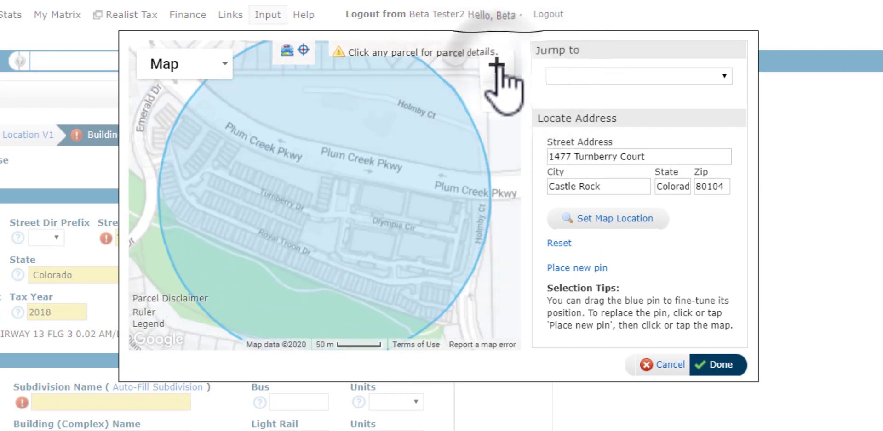
left_click(496, 65)
left_click(496, 65)
left_click(497, 66)
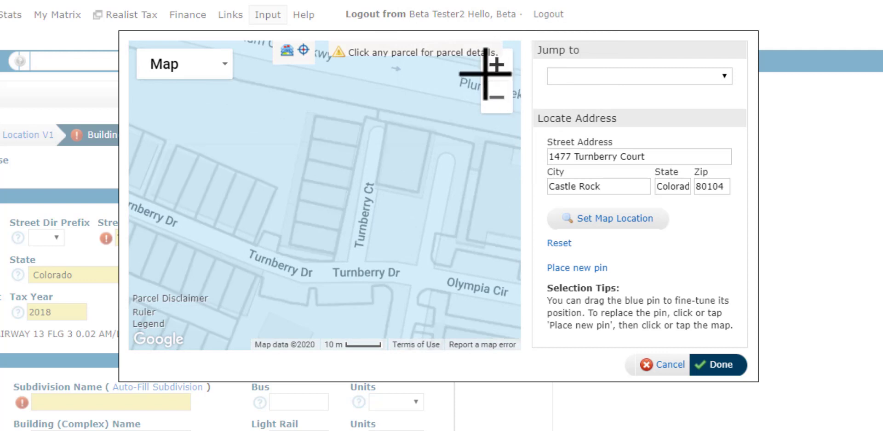
Pin the listing's parcel on the map, setting Latitude 39.3569 and Longitude -104.84.
left_click(315, 218)
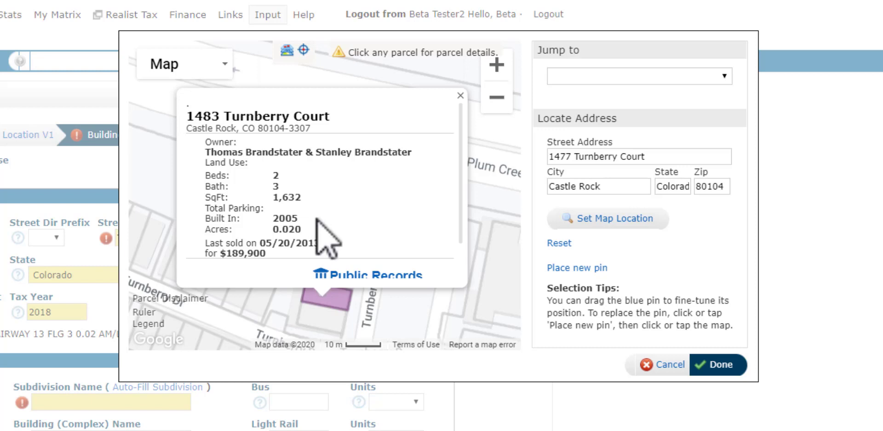
left_click(459, 95)
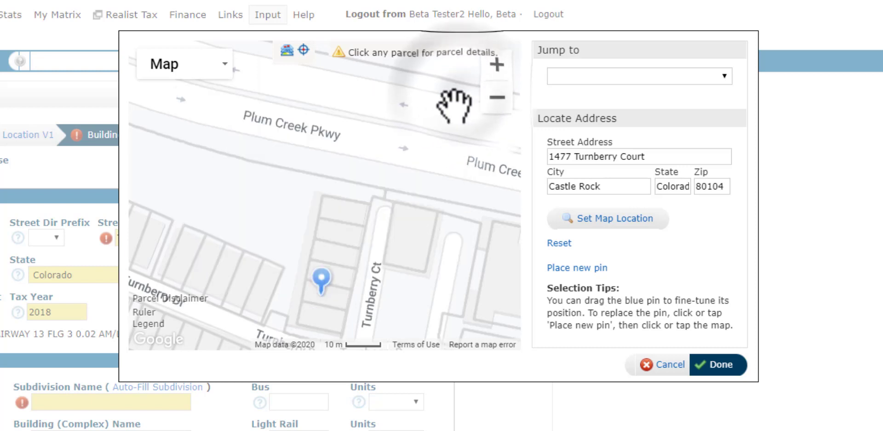
left_click_drag(321, 279, 331, 258)
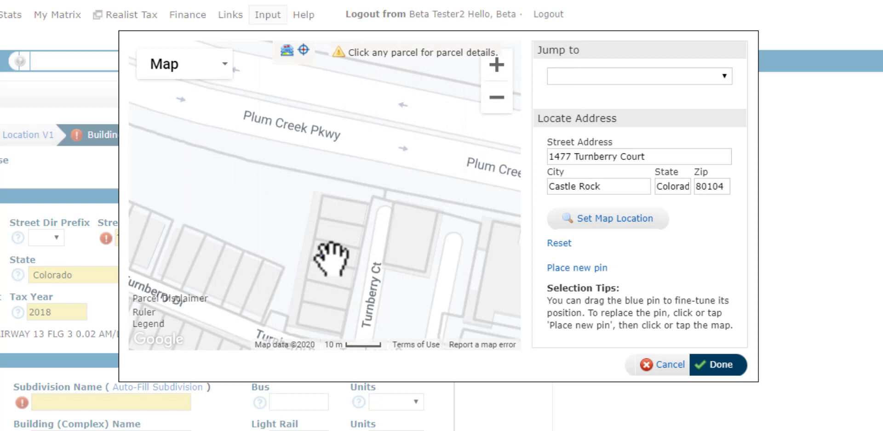
left_click(336, 278)
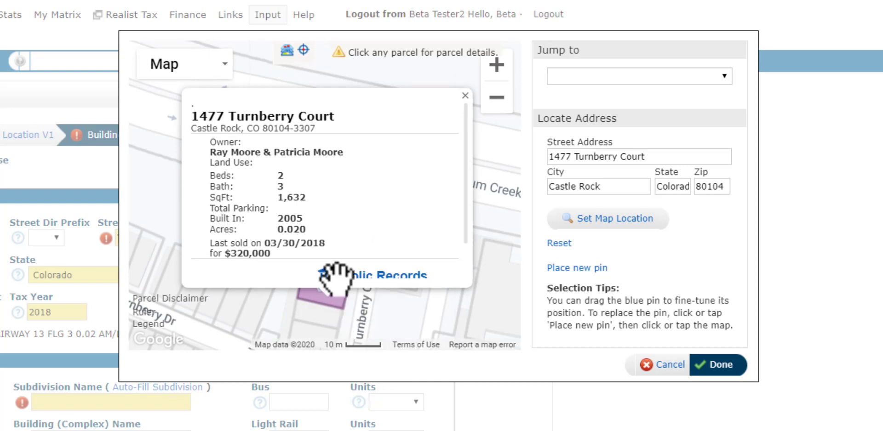
left_click(720, 366)
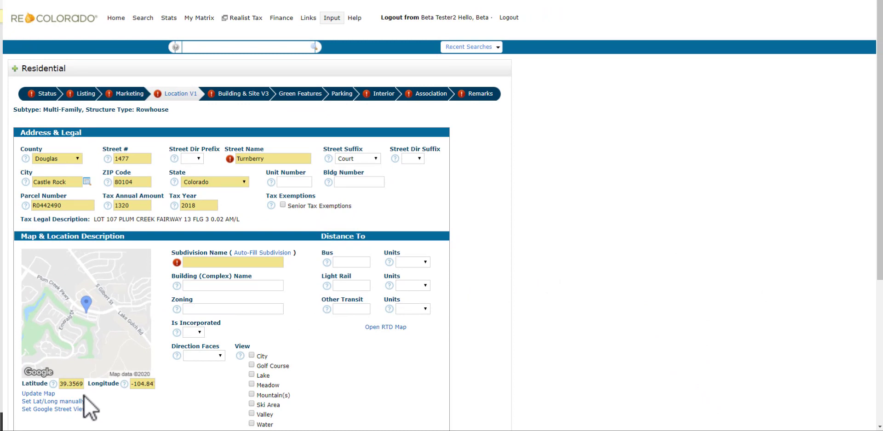
On the Building & Site V3 tab, set the above-ground Levels to Two.
left_click(236, 96)
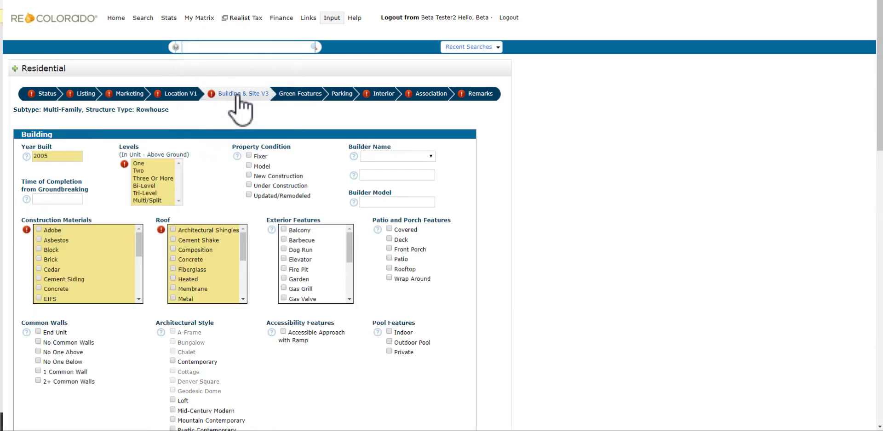
left_click(165, 171)
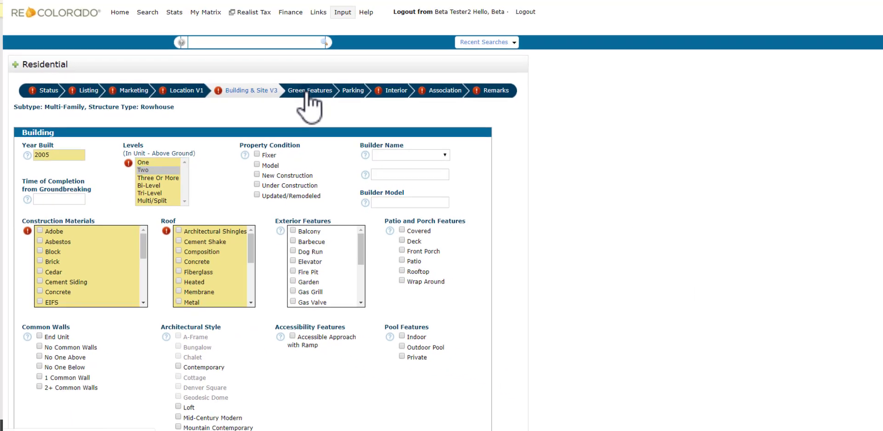
left_click(474, 38)
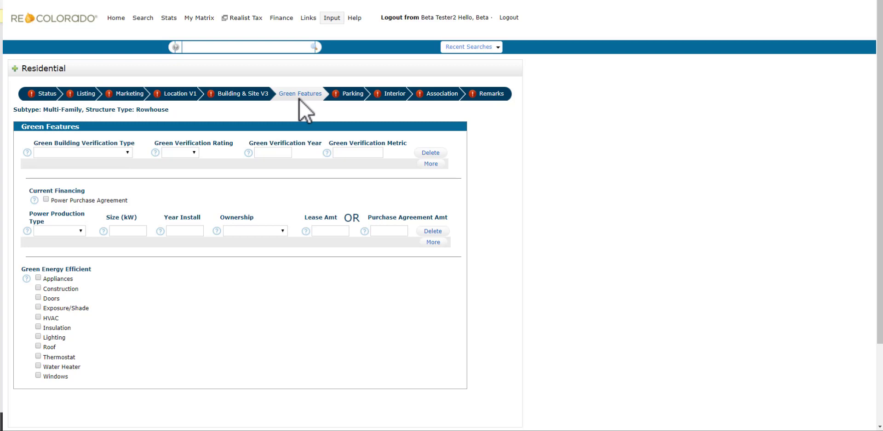
Add Concrete and Asphalt parking features and a Garage (Attached) parking row with 3 spaces.
left_click(349, 98)
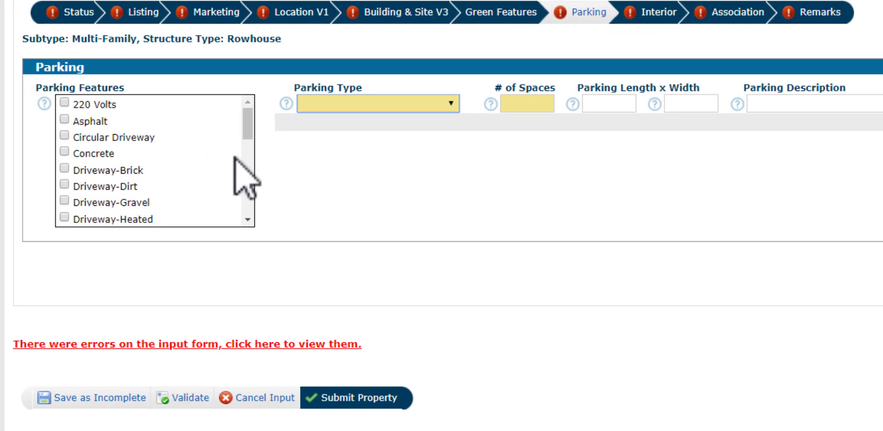
left_click(64, 151)
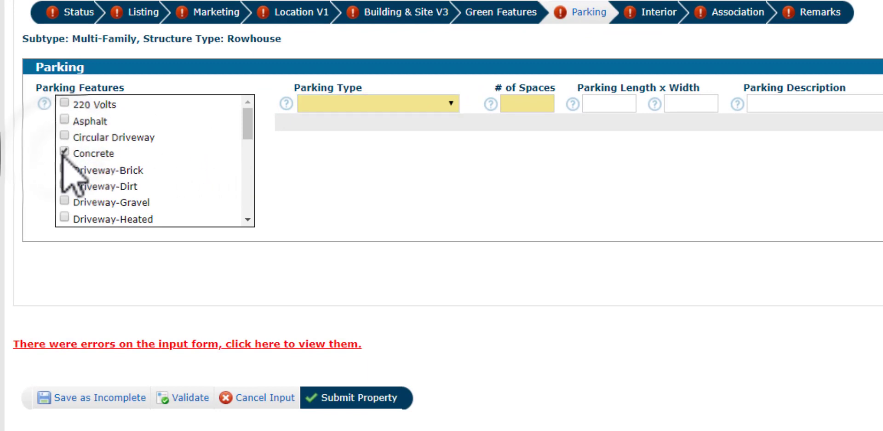
left_click(64, 120)
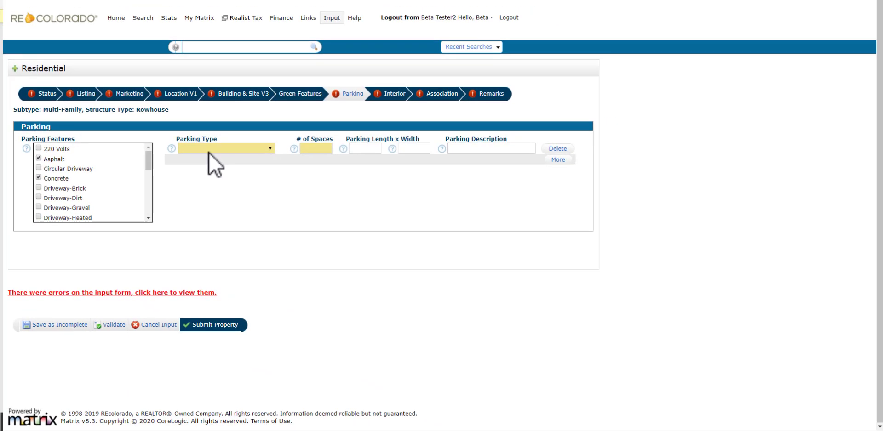
left_click(270, 149)
left_click(257, 193)
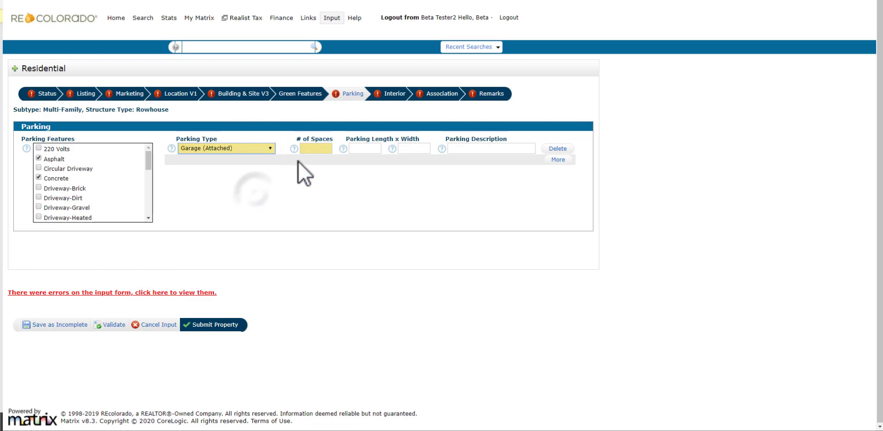
left_click(315, 148)
type("3")
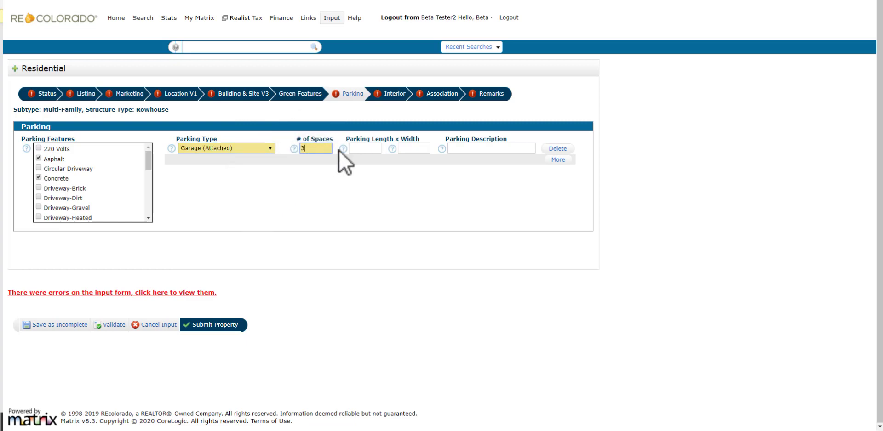
Add more parking rows and make the second Off-Street with 2 spaces.
left_click(558, 160)
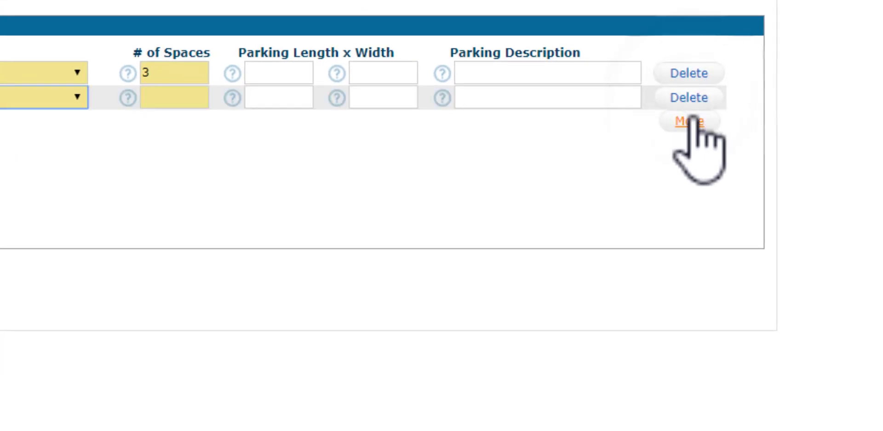
left_click(690, 122)
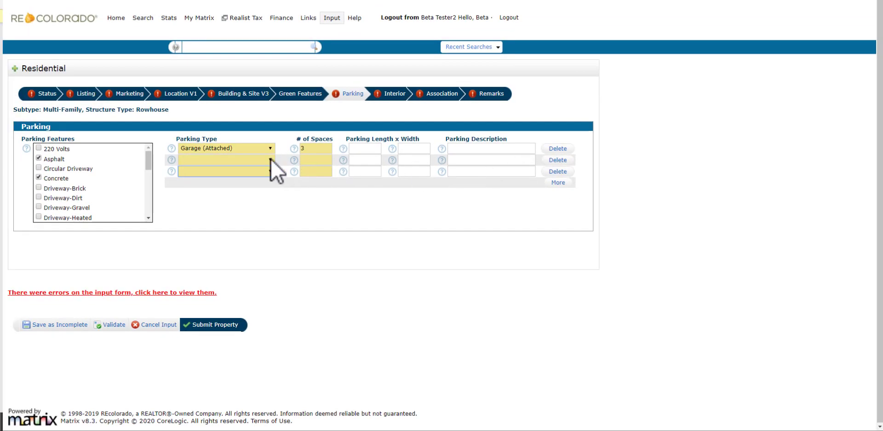
left_click(270, 160)
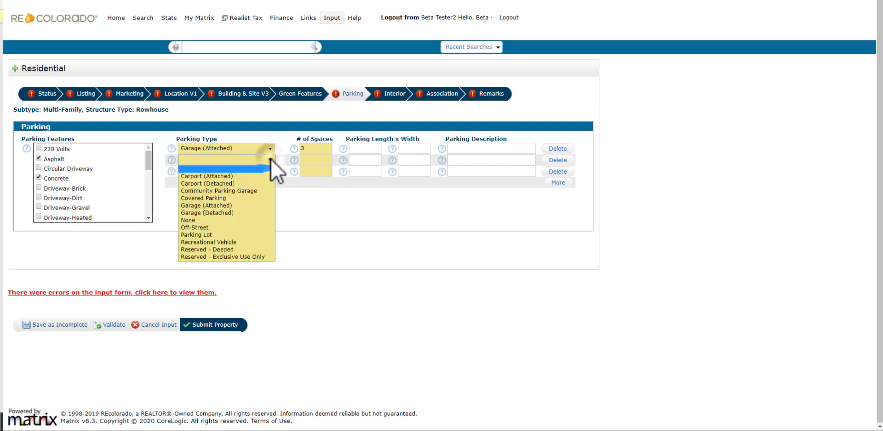
left_click(258, 228)
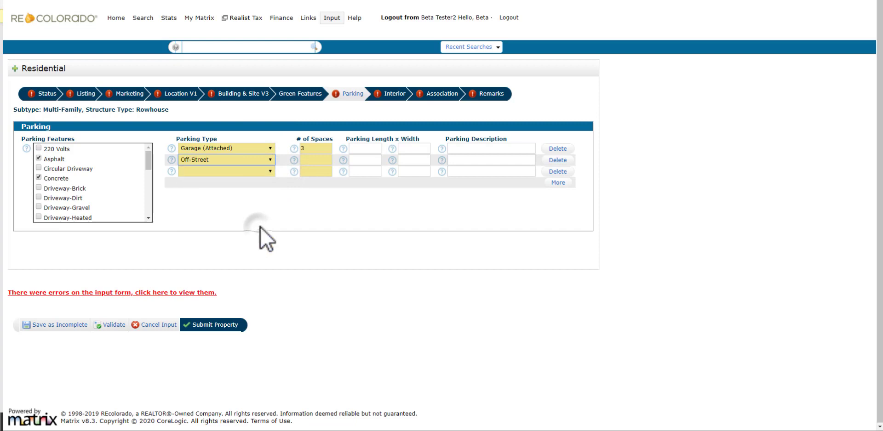
left_click(313, 160)
type("2")
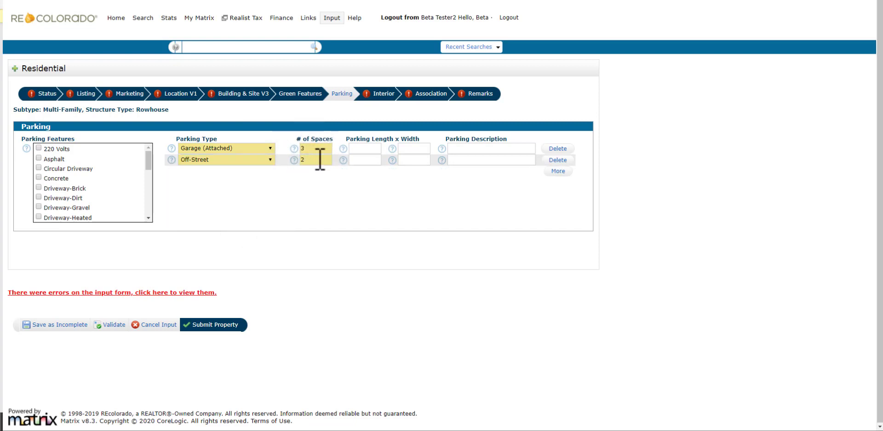
On the Interior tab, read and close the help explaining why Living Area is required.
left_click(382, 94)
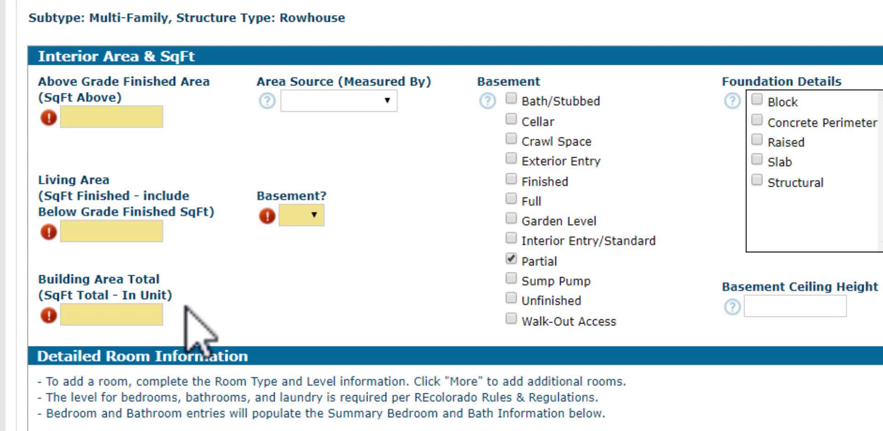
left_click(50, 232)
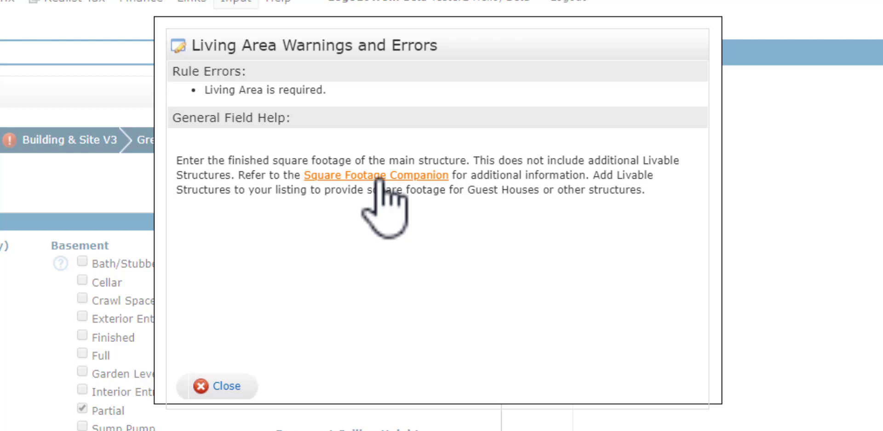
left_click(225, 386)
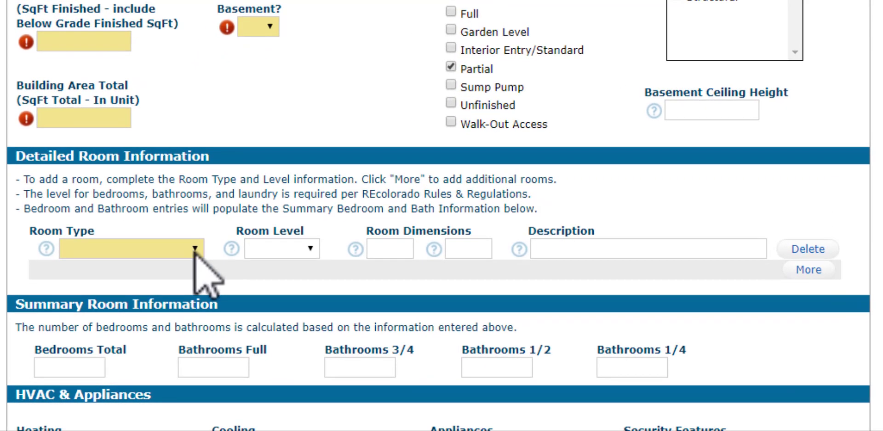
Set the first room to Bathroom (Full) on the Main level.
left_click(195, 251)
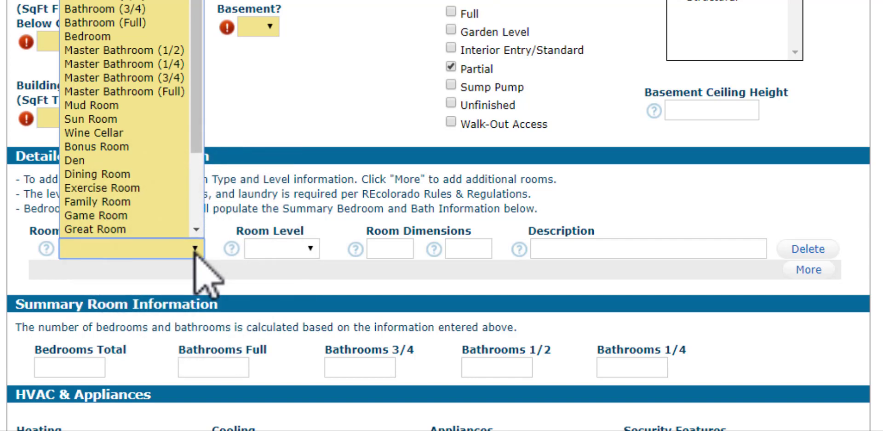
left_click(179, 23)
left_click(310, 248)
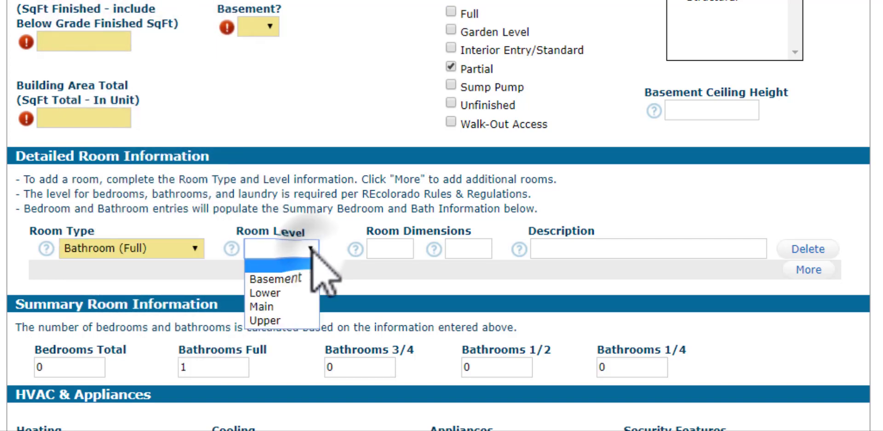
left_click(302, 306)
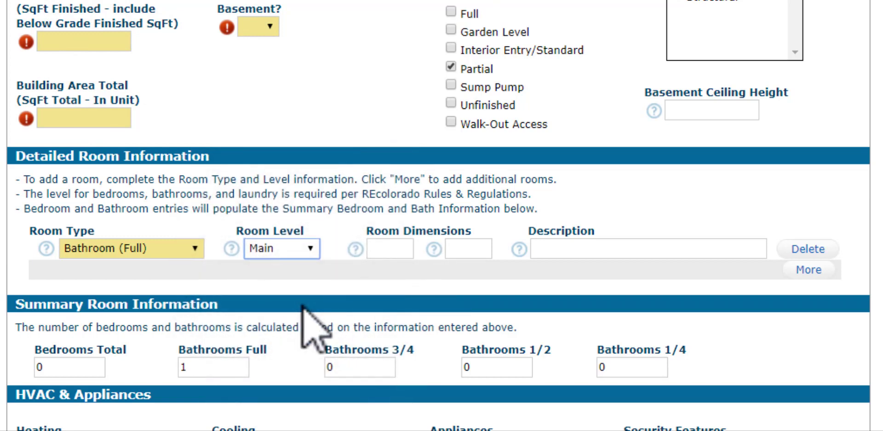
Add two more room rows and set the second to Family Room on the Main level.
left_click(808, 270)
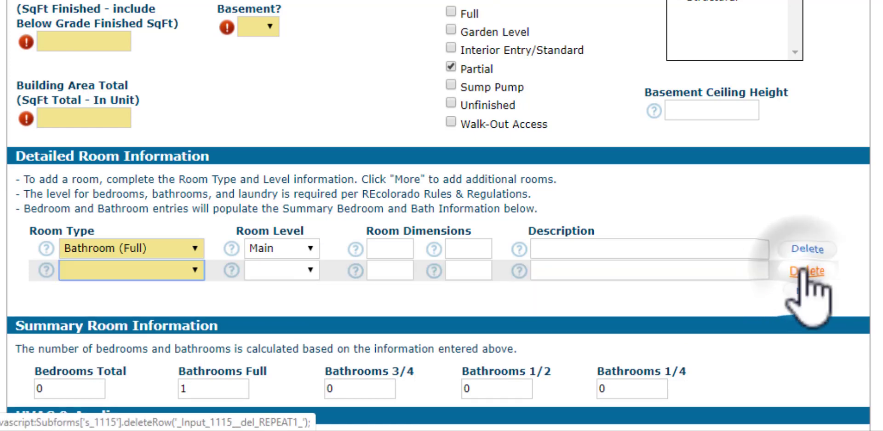
left_click(808, 292)
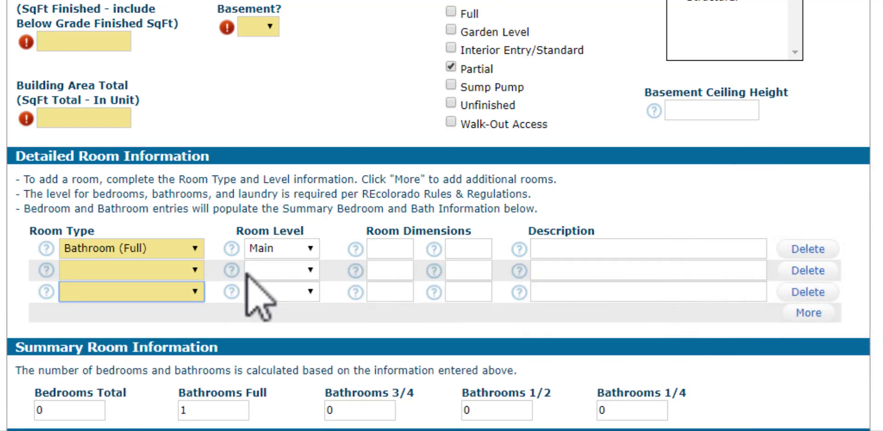
left_click(194, 270)
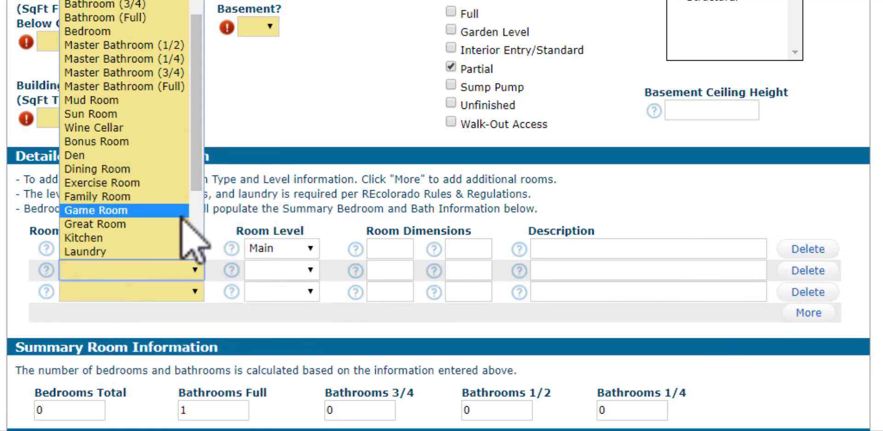
left_click(181, 198)
left_click(301, 272)
left_click(304, 328)
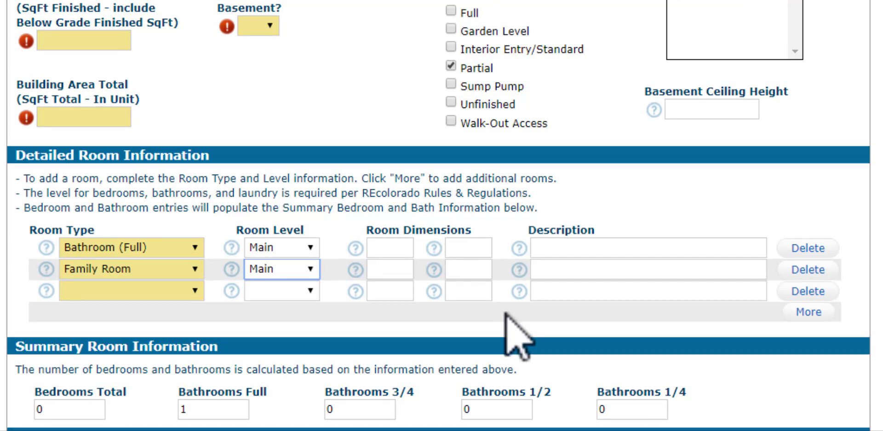
scroll(508, 315, "down", 2)
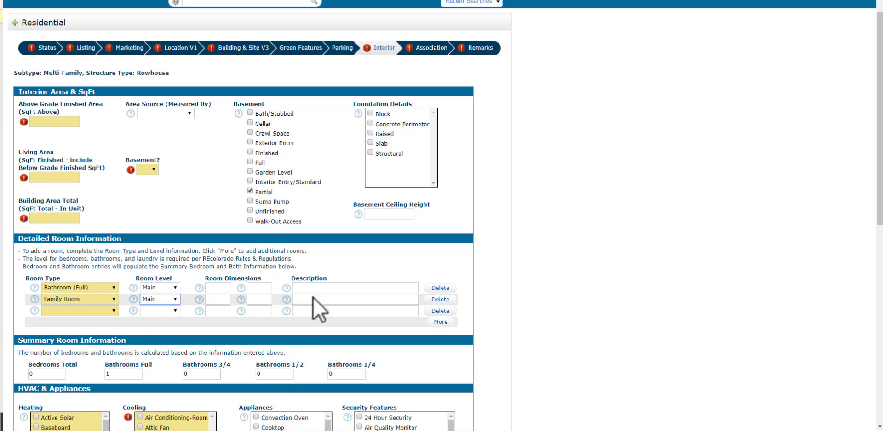
On the Association tab, set Multiple Associations? to Yes.
left_click(431, 48)
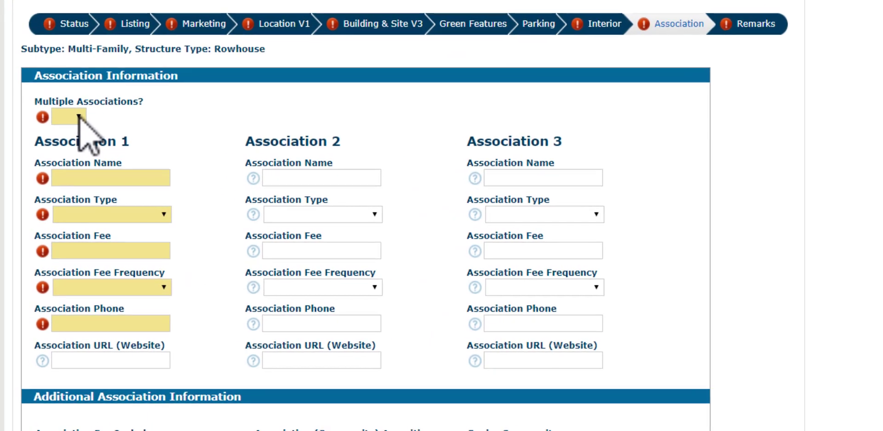
left_click(79, 115)
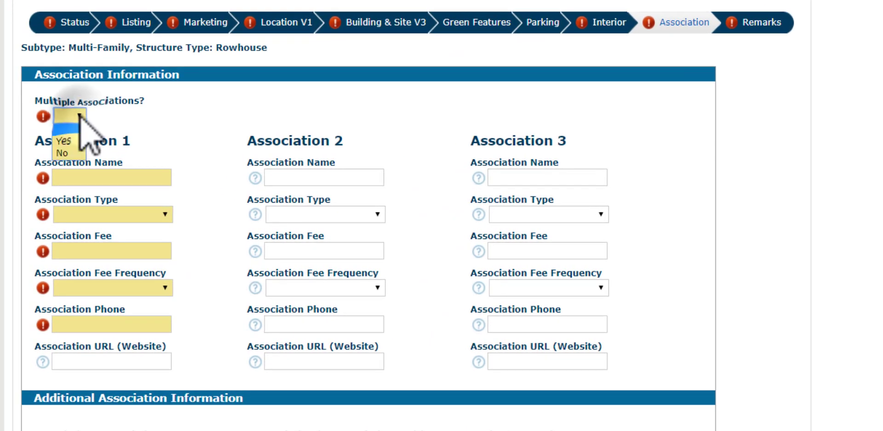
left_click(74, 142)
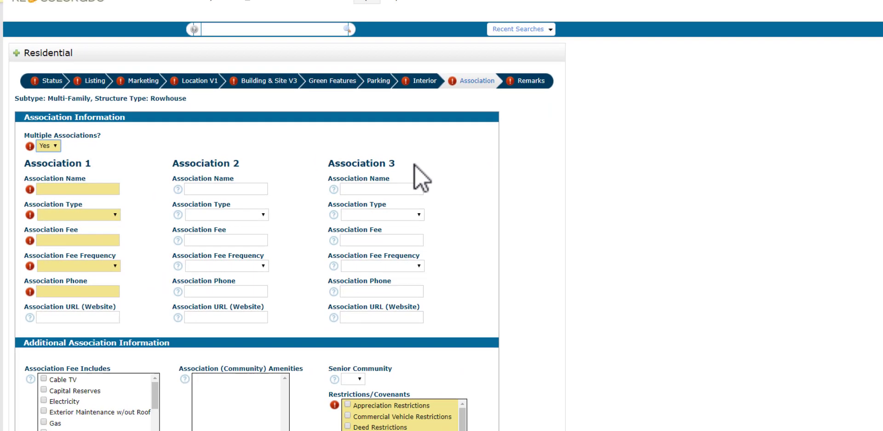
On the Remarks tab, enter 'Personal Property' under Exclusions.
left_click(525, 81)
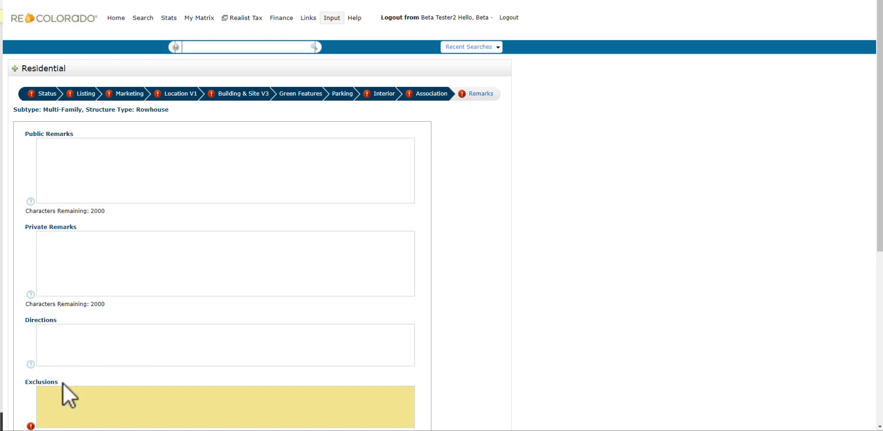
left_click(56, 394)
type("Perso")
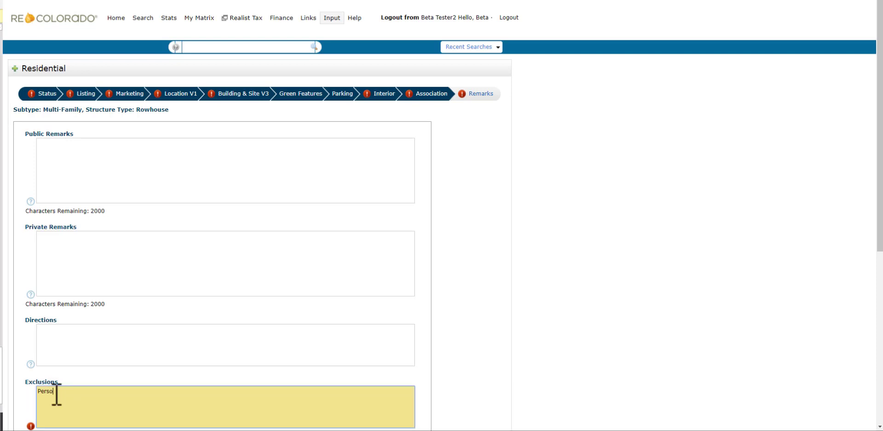
type("nal Property")
scroll(56, 394, "down", 5)
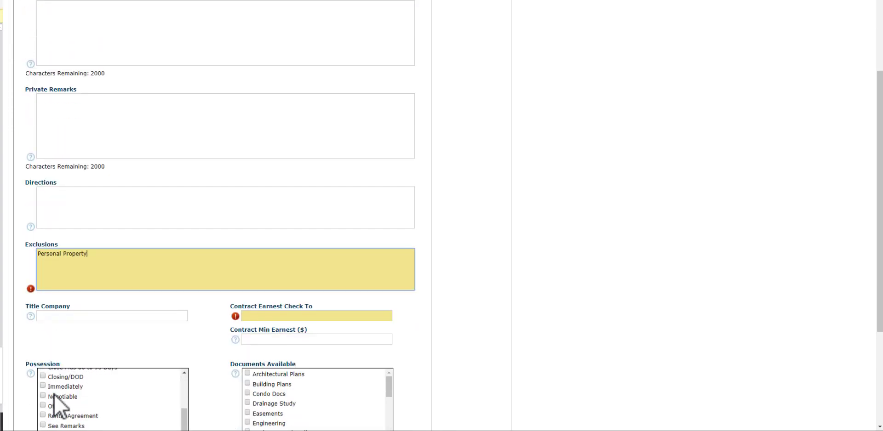
scroll(54, 394, "down", 4)
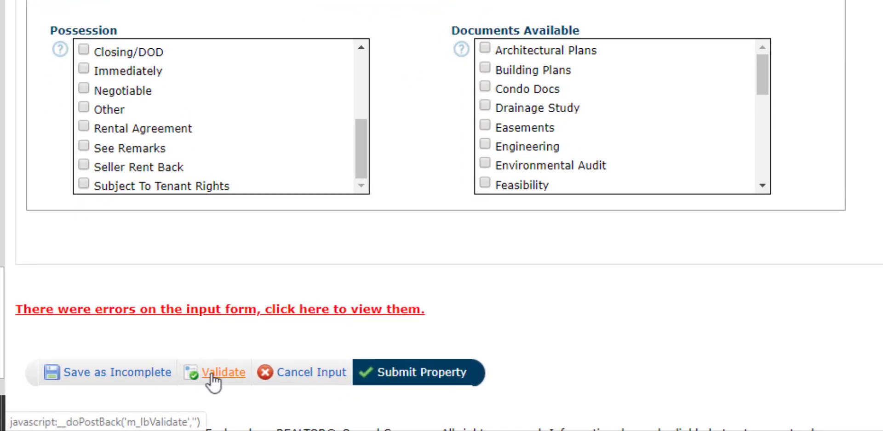
Validate the listing, then return to the Status section leaving Status blank.
left_click(213, 375)
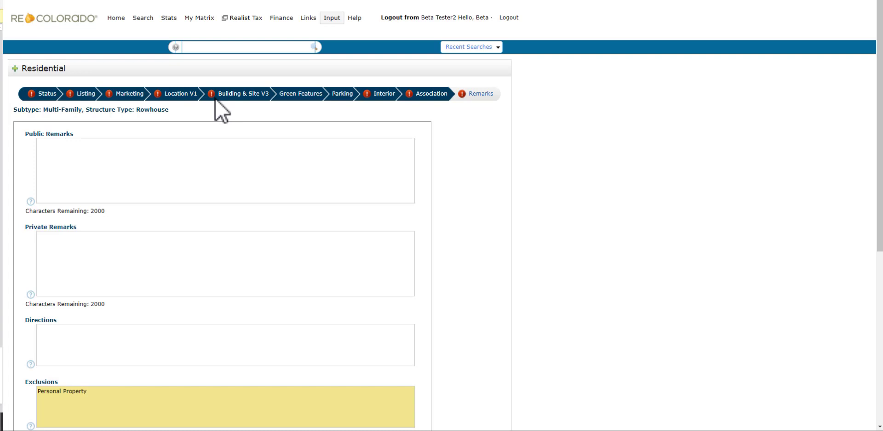
left_click(49, 95)
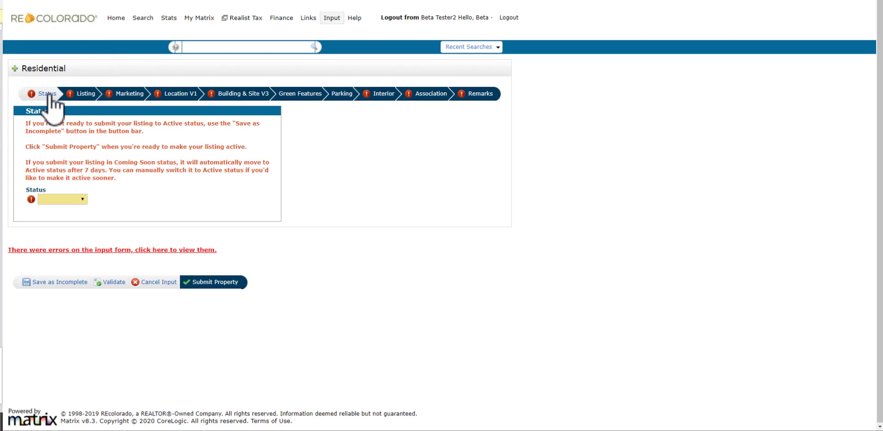
left_click(80, 200)
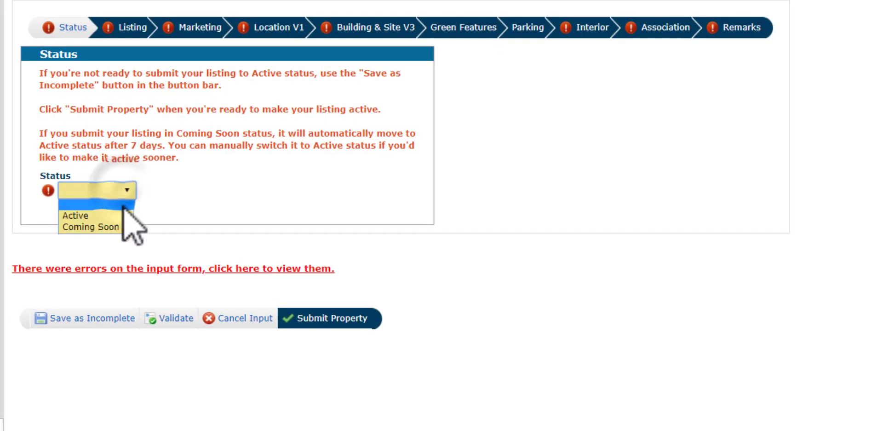
left_click(121, 205)
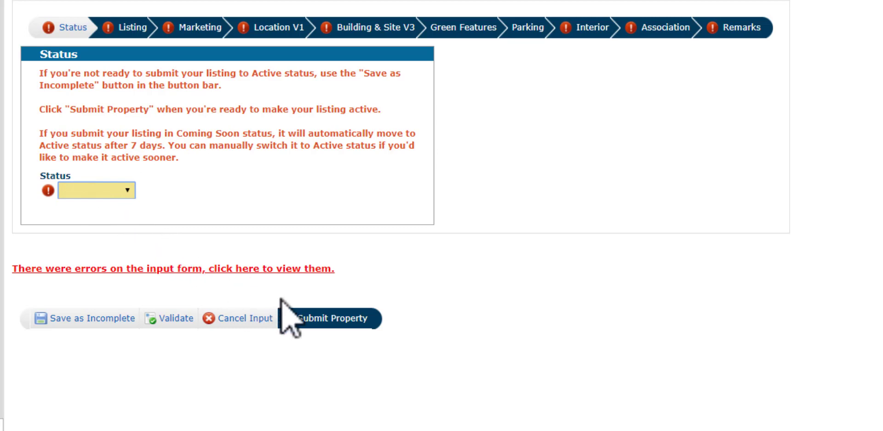
Save the new Residential listing as Incomplete.
left_click(99, 324)
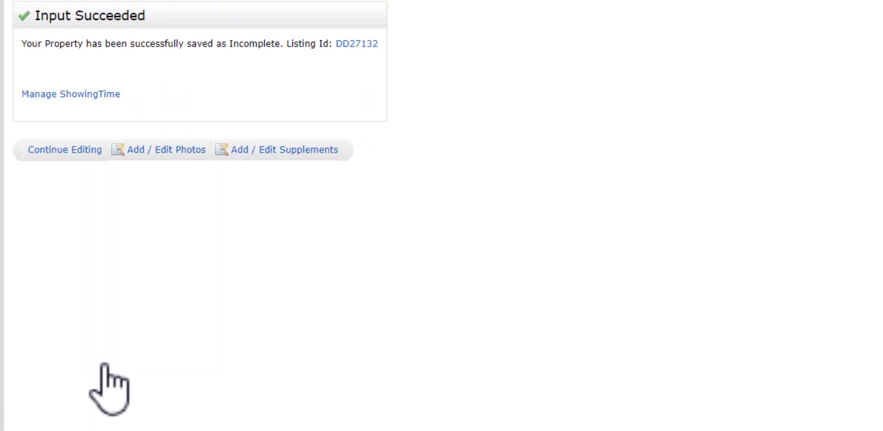